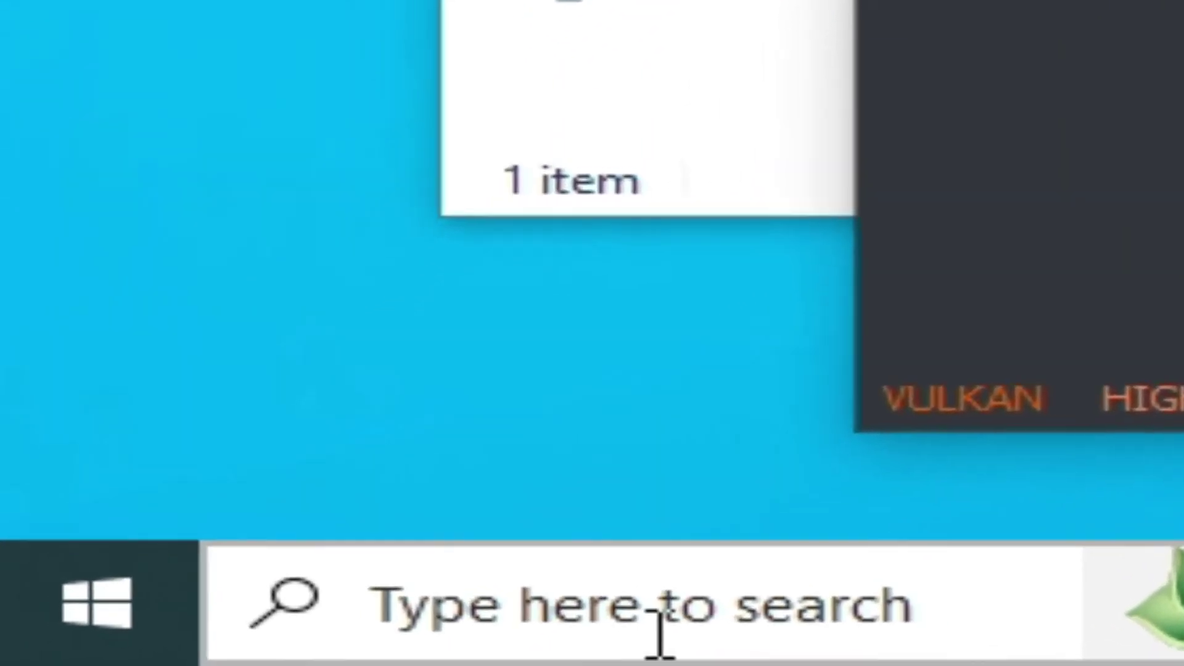
Open the %temp% folder in File Explorer from the taskbar search
left_click(660, 632)
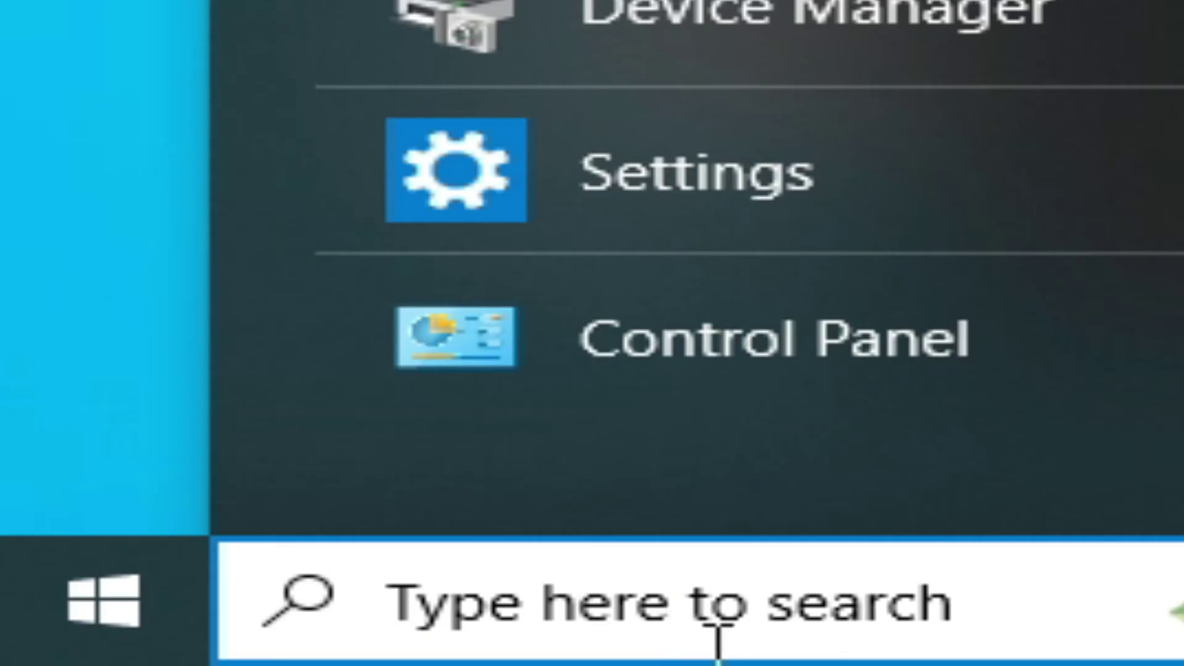
type("%t")
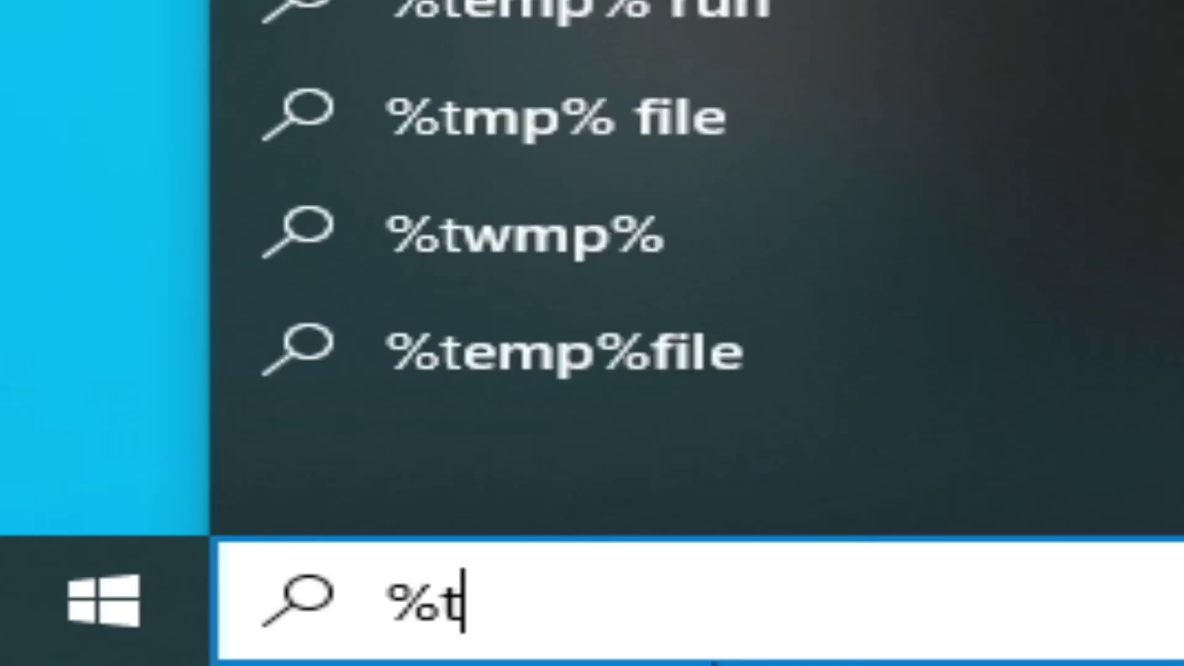
type("emp")
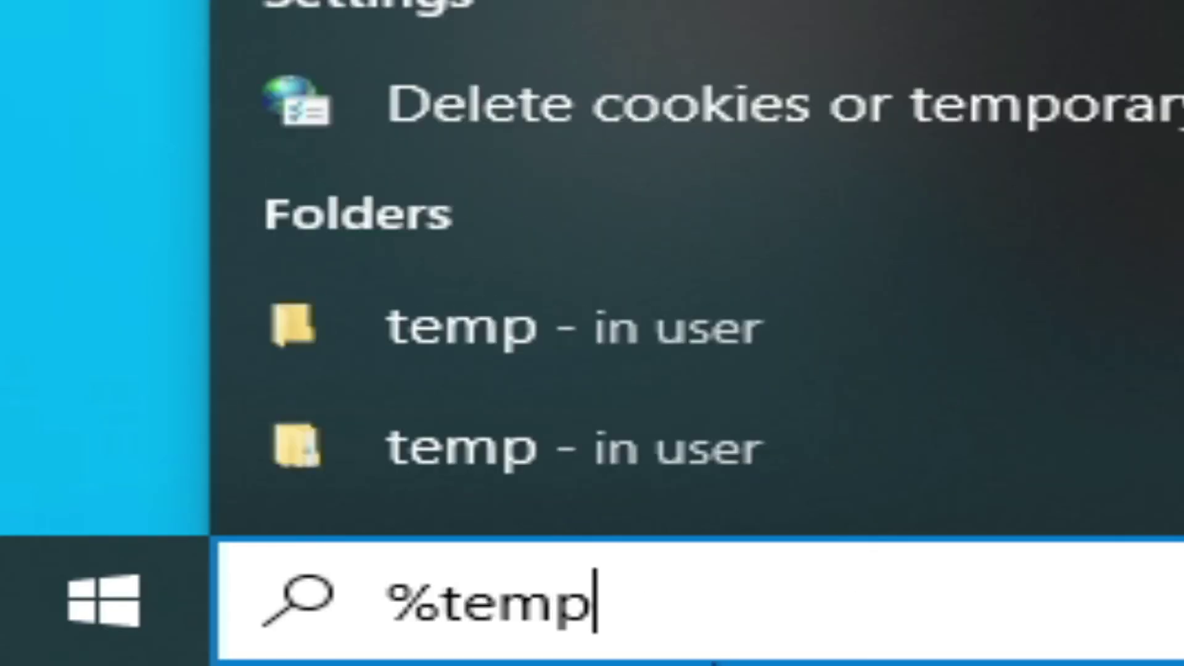
type("^")
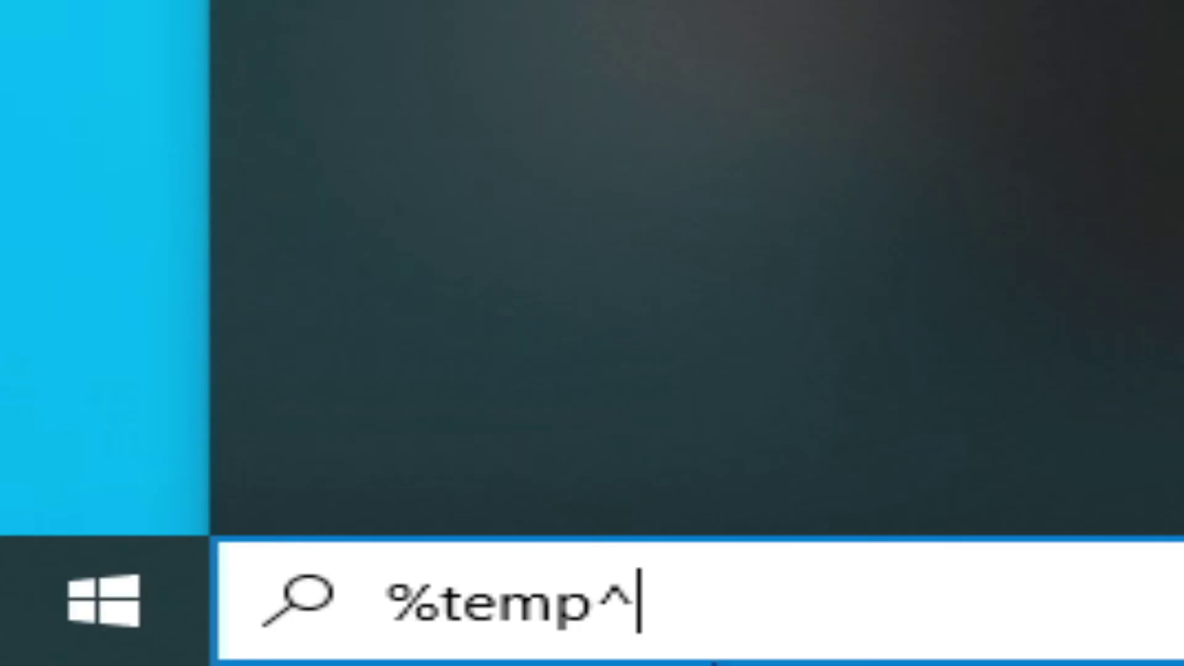
key("BackSpace")
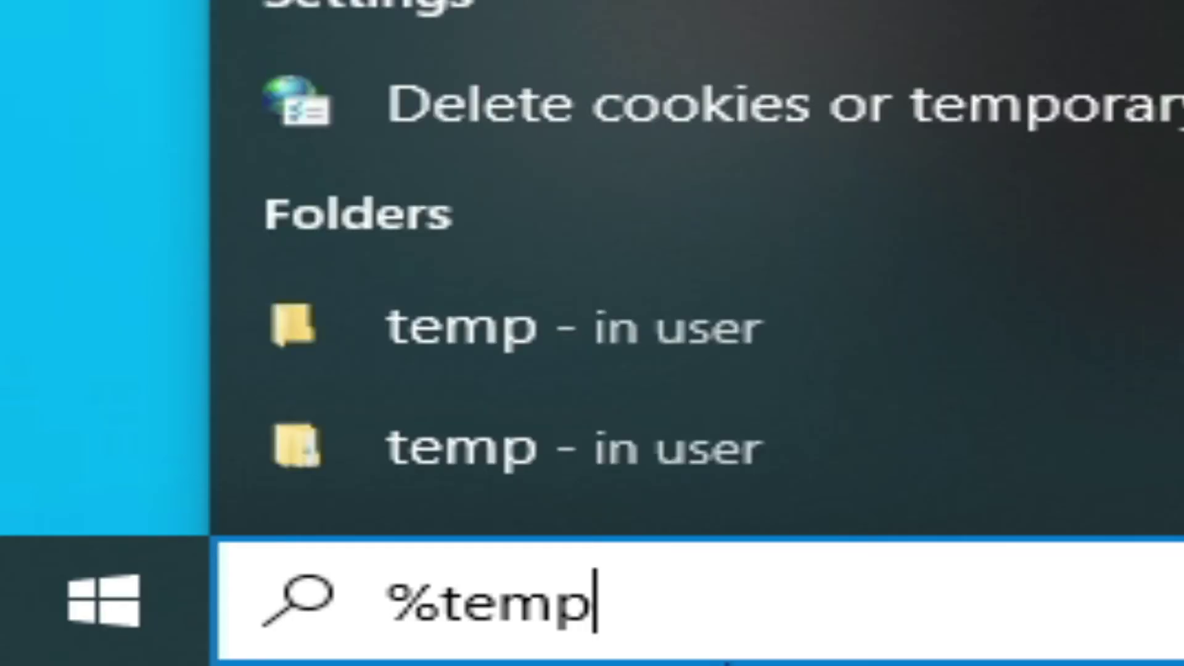
type("%")
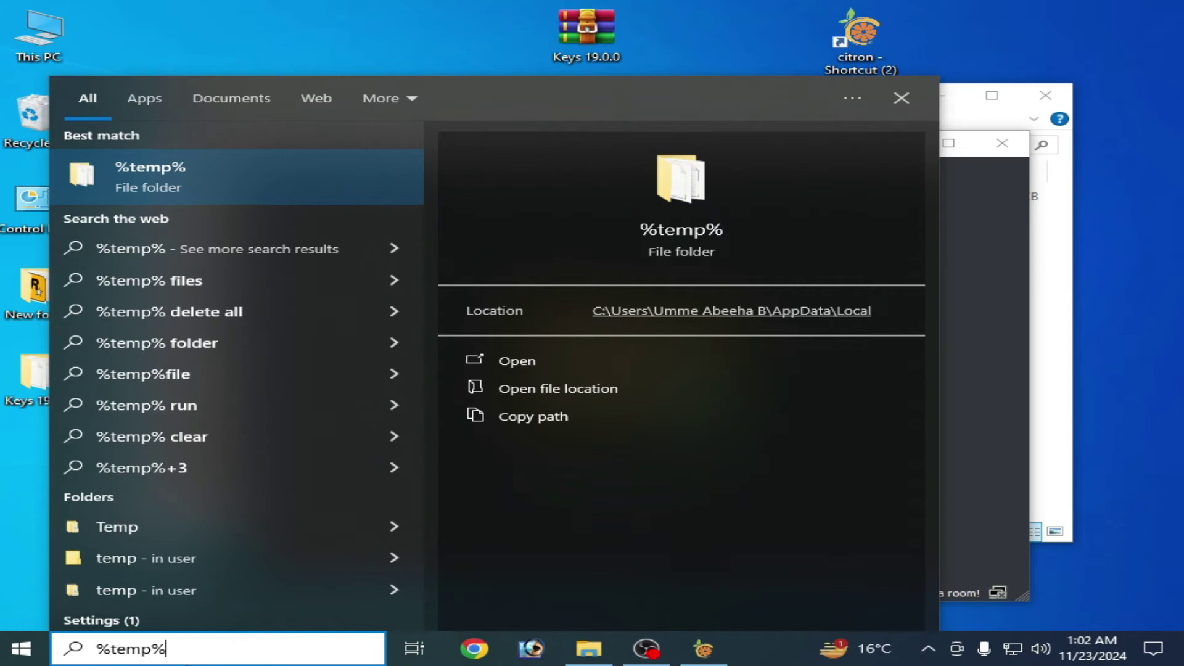
key("Return")
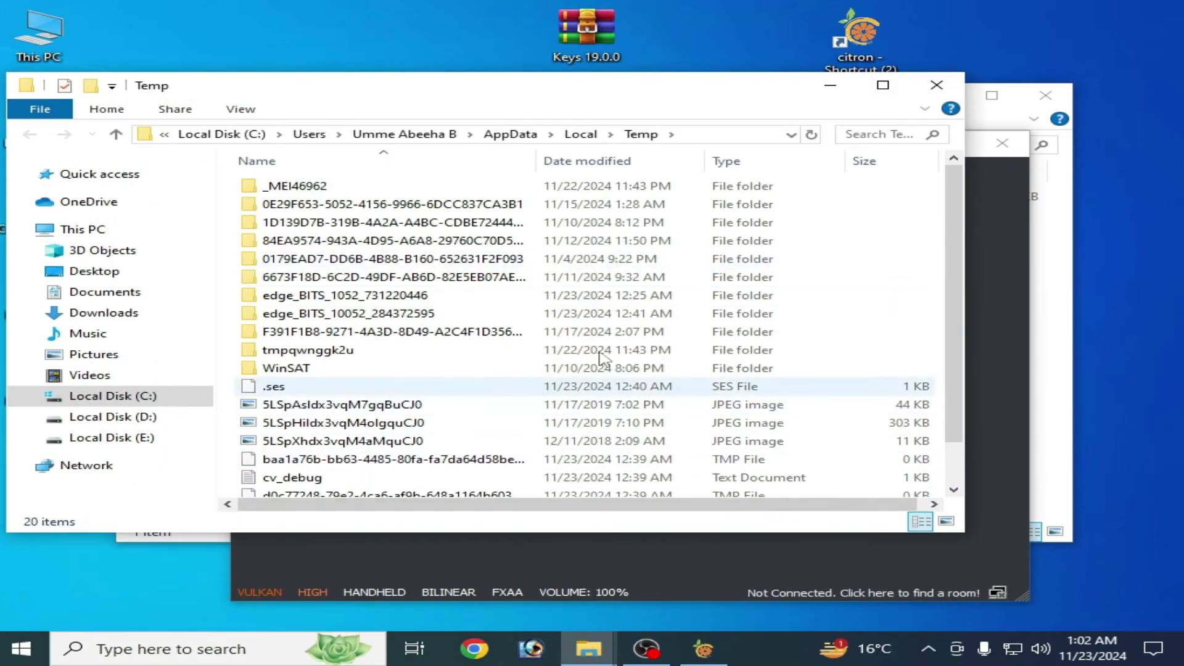
left_click(938, 85)
left_click(196, 647)
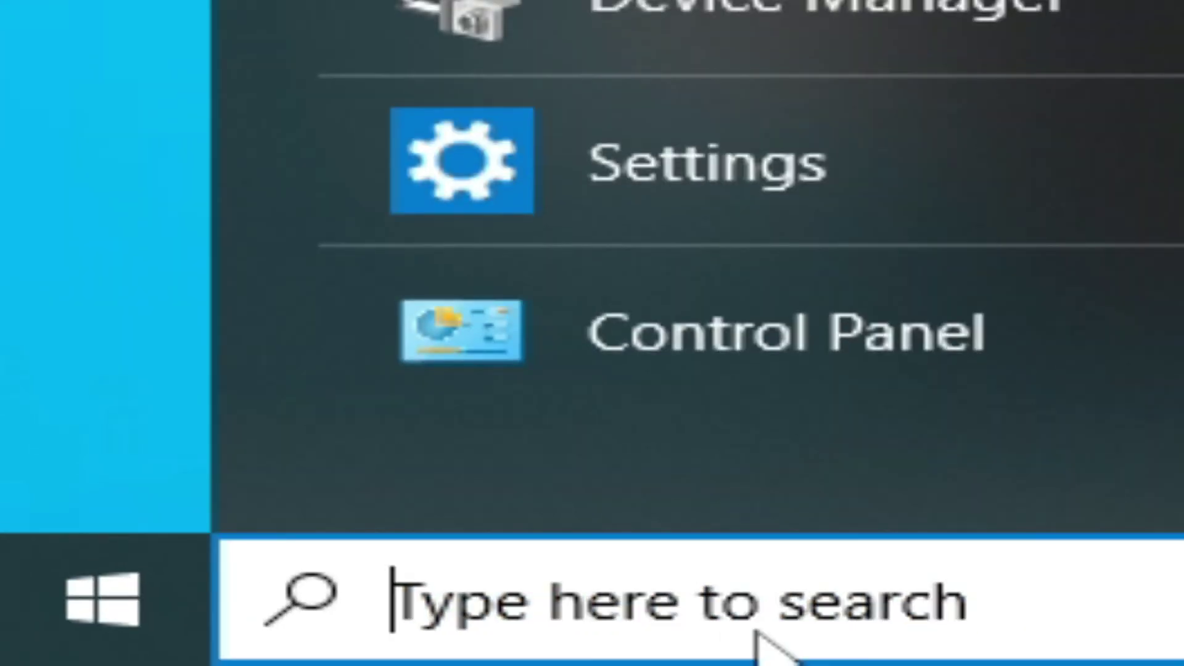
type("%t")
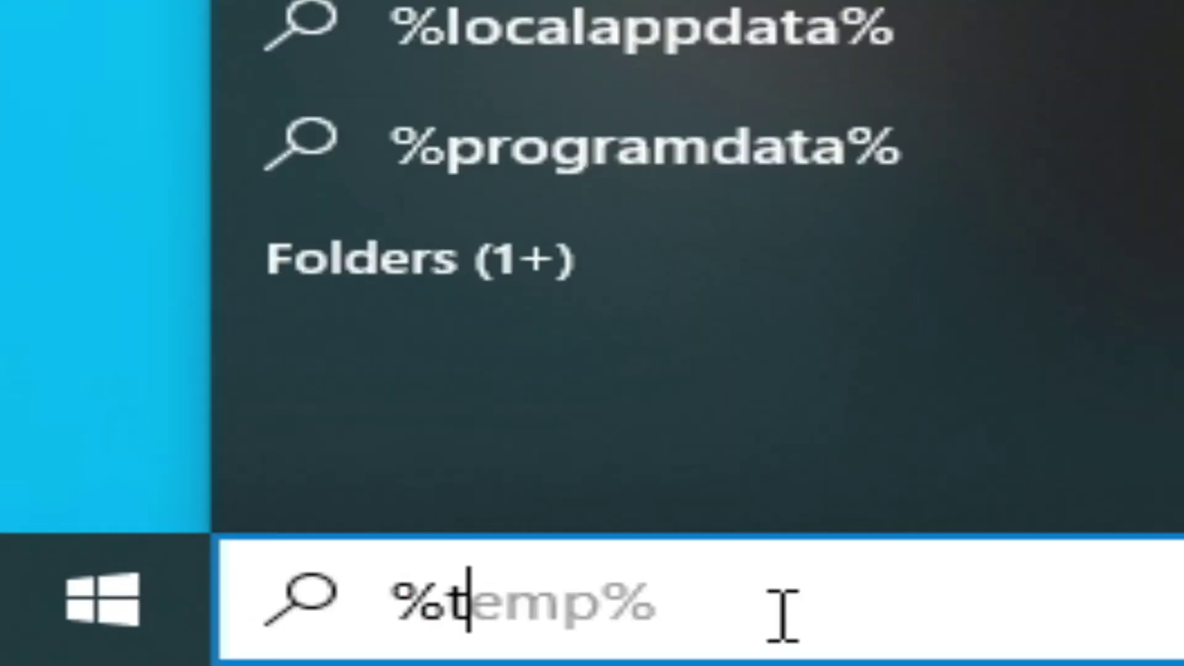
type("emp")
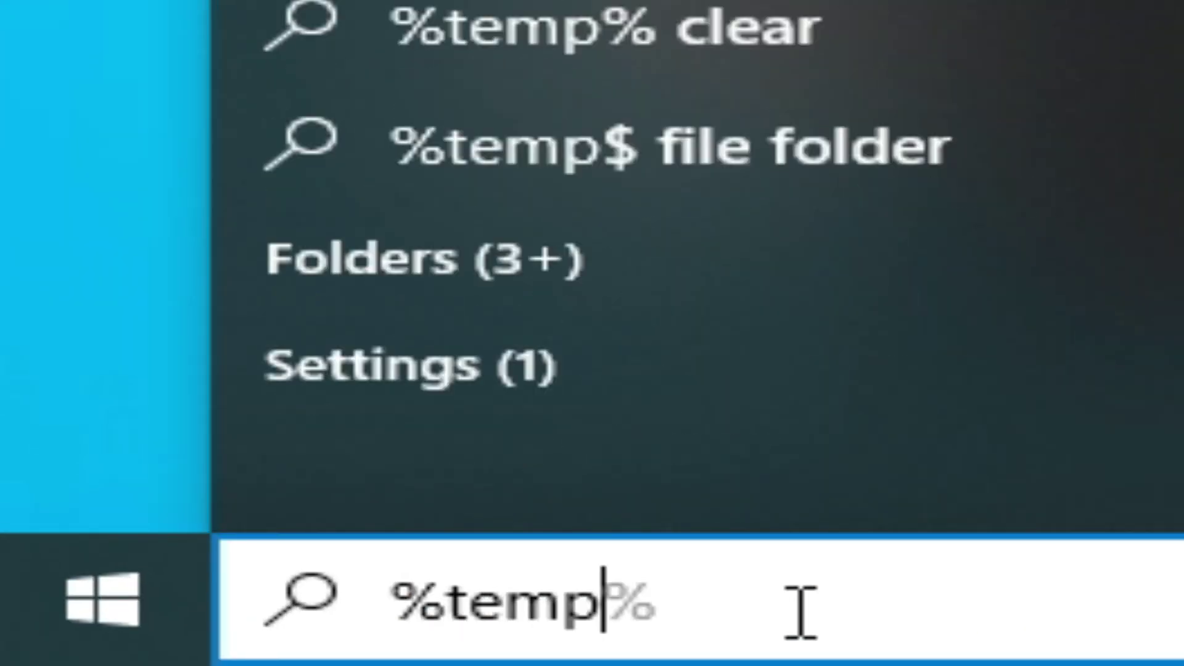
type("%")
key("Return")
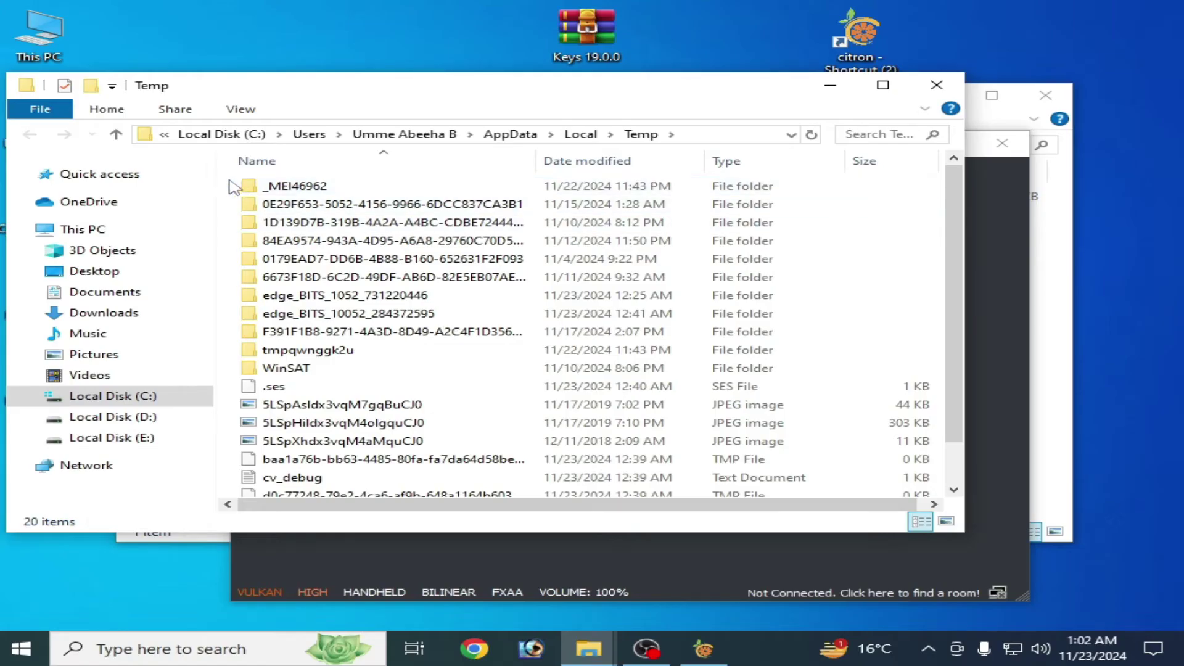
Close the Citron emulator and select all 20 items in the Temp folder
left_click_drag(234, 188, 416, 538)
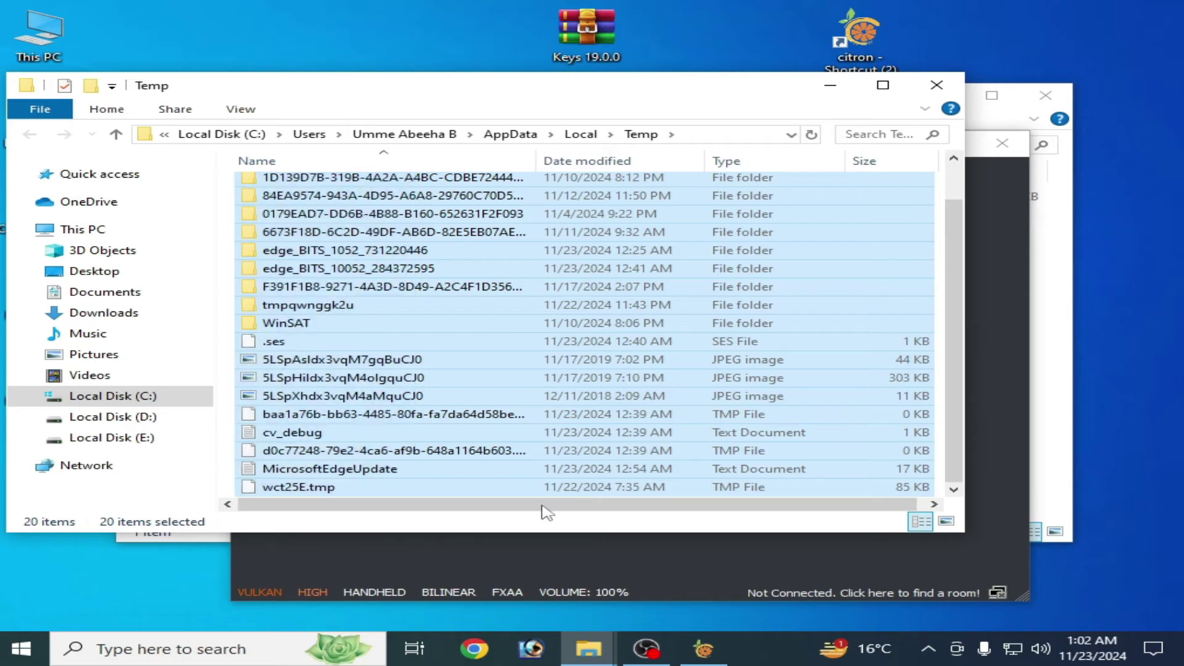
left_click(1012, 364)
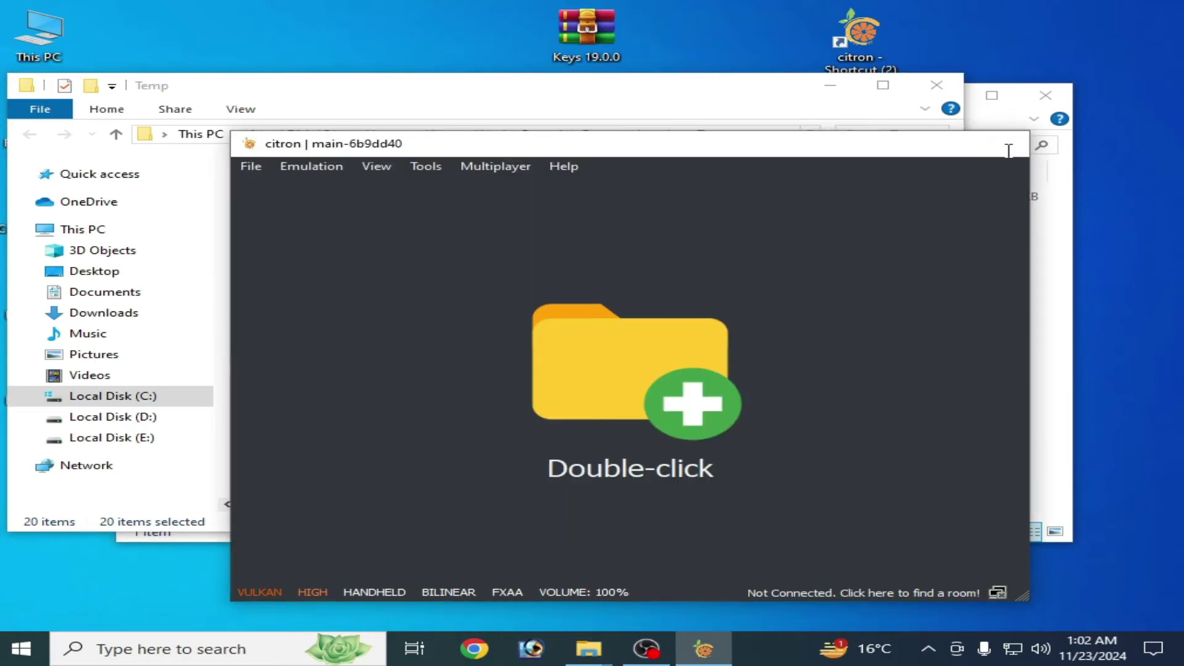
left_click(1004, 144)
left_click_drag(233, 189, 415, 492)
Delete the selected Temp items, allowing protected folders, skipping in-use files, then close Temp
right_click(415, 492)
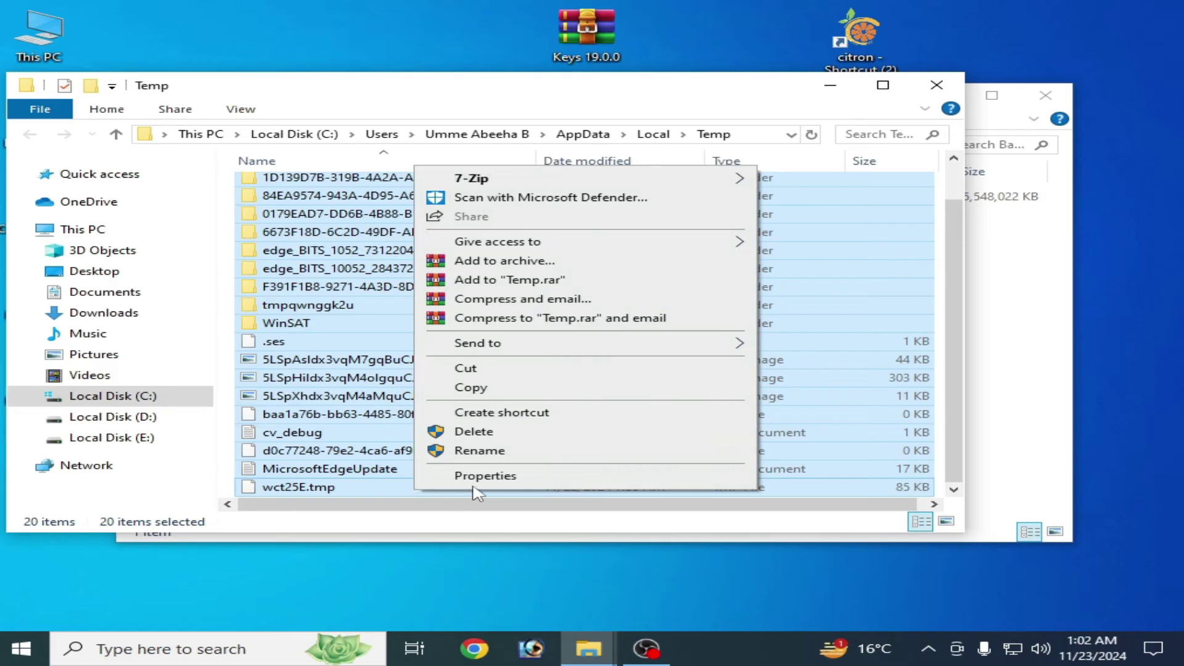
left_click(475, 431)
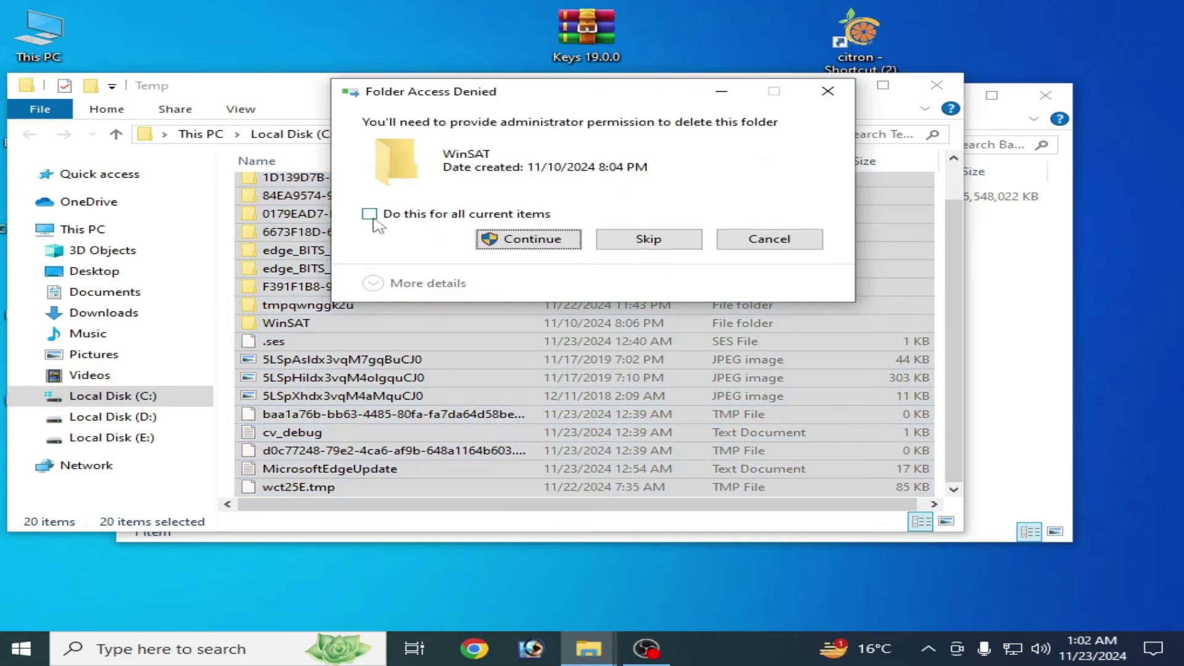
left_click(369, 214)
left_click(497, 240)
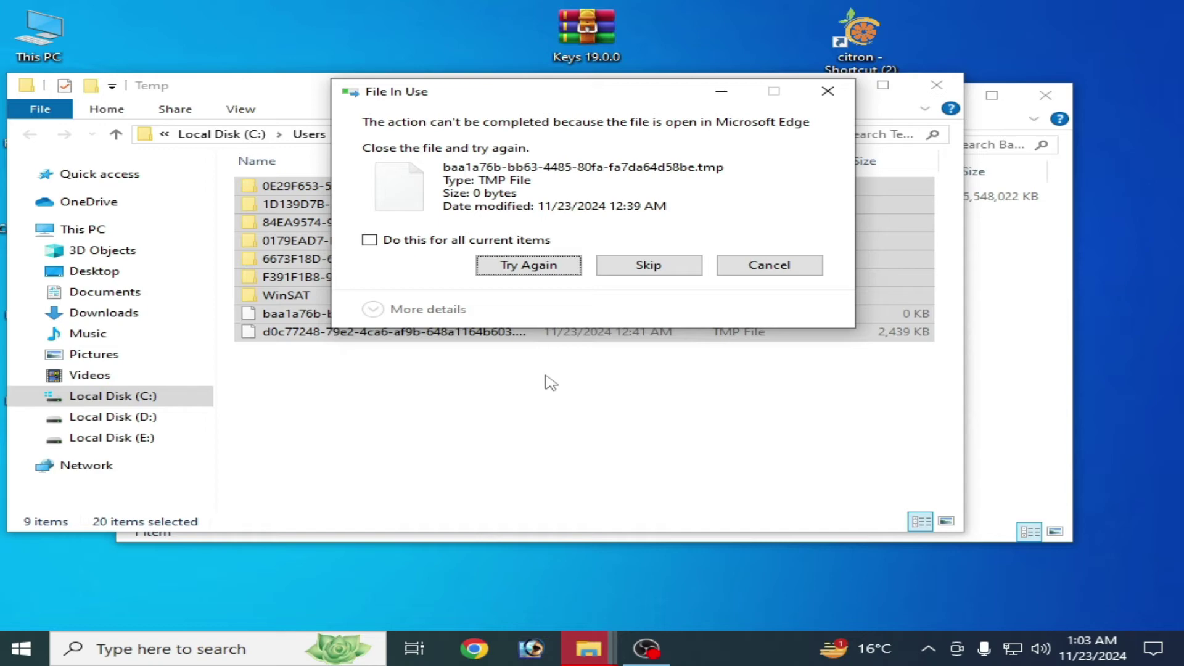
left_click(370, 240)
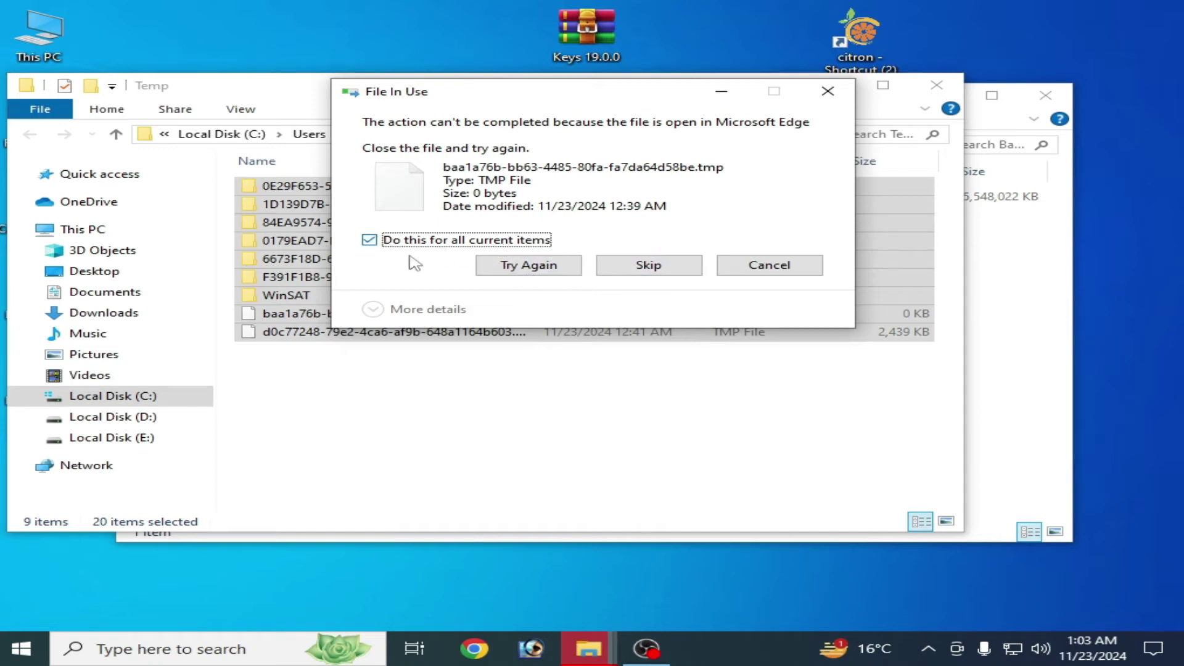
left_click(648, 266)
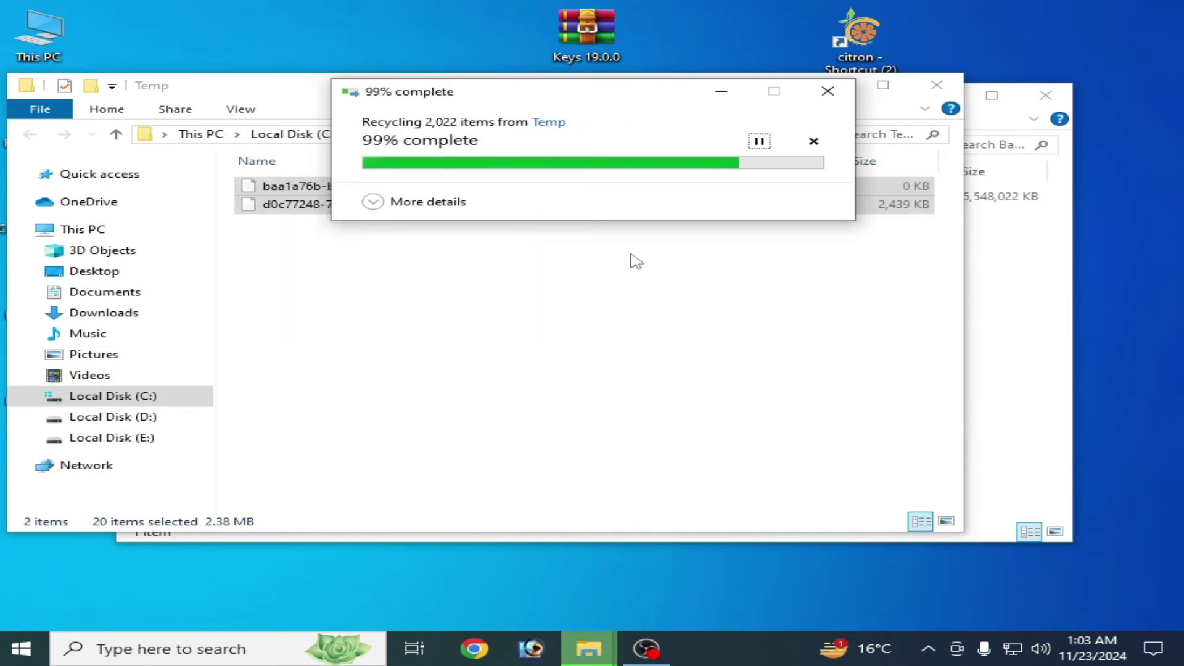
left_click(937, 85)
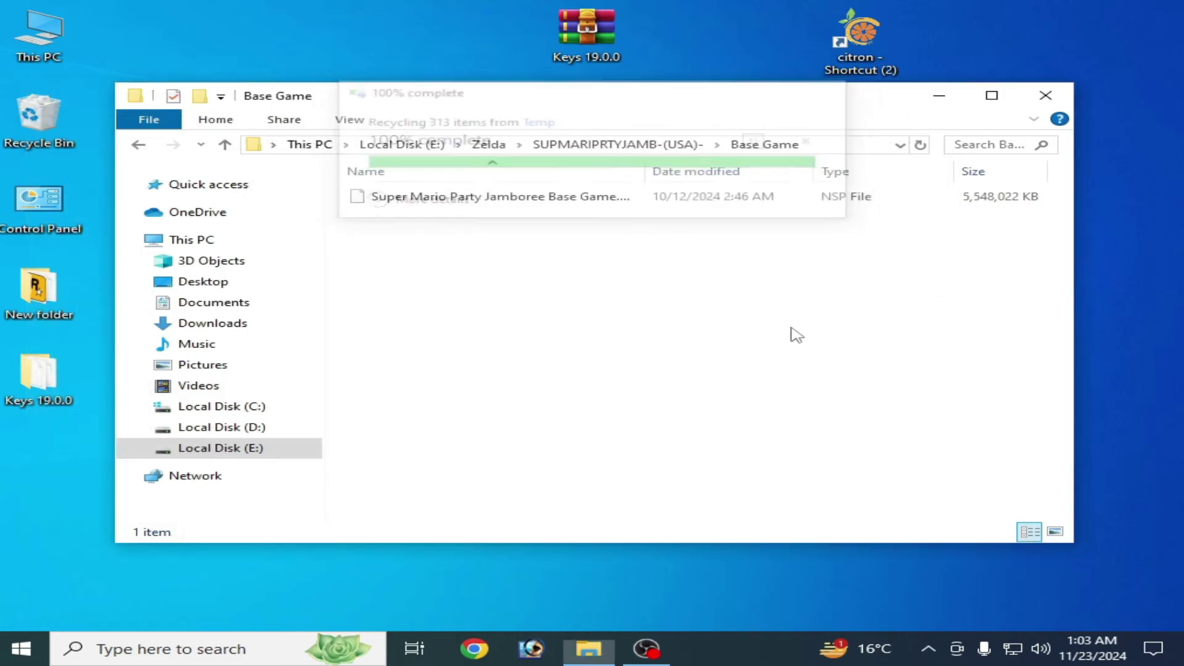
Launch Citron and browse Load File to the Super Mario Party Jamboree NSP in Base Game
right_click(850, 66)
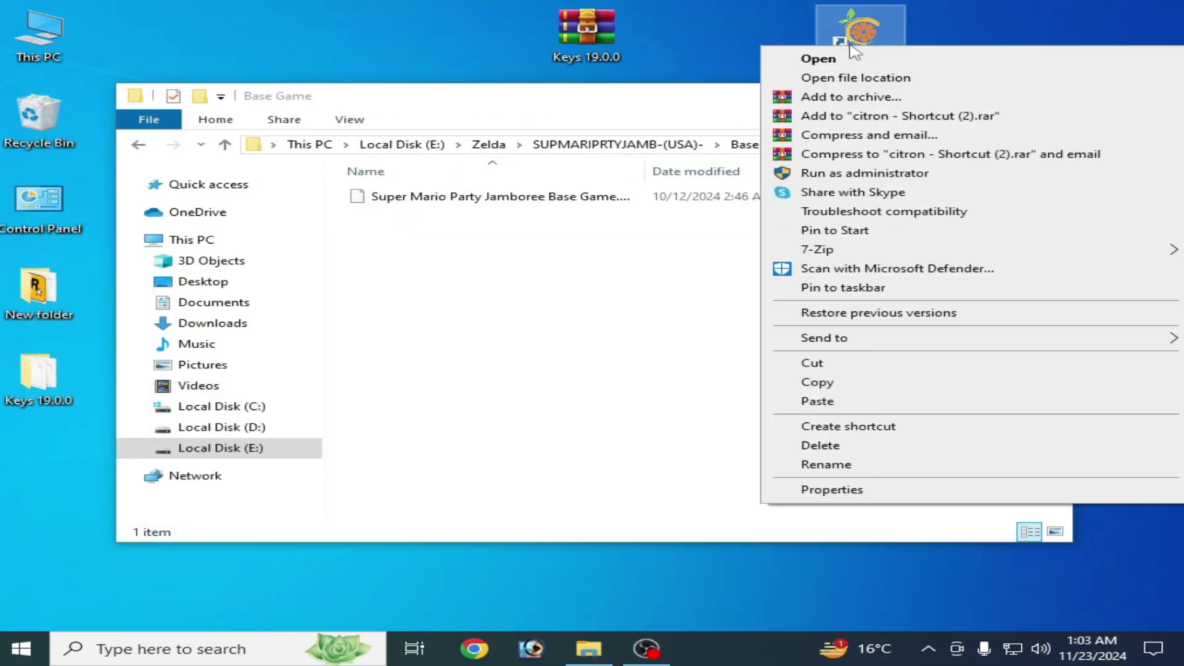
left_click(815, 56)
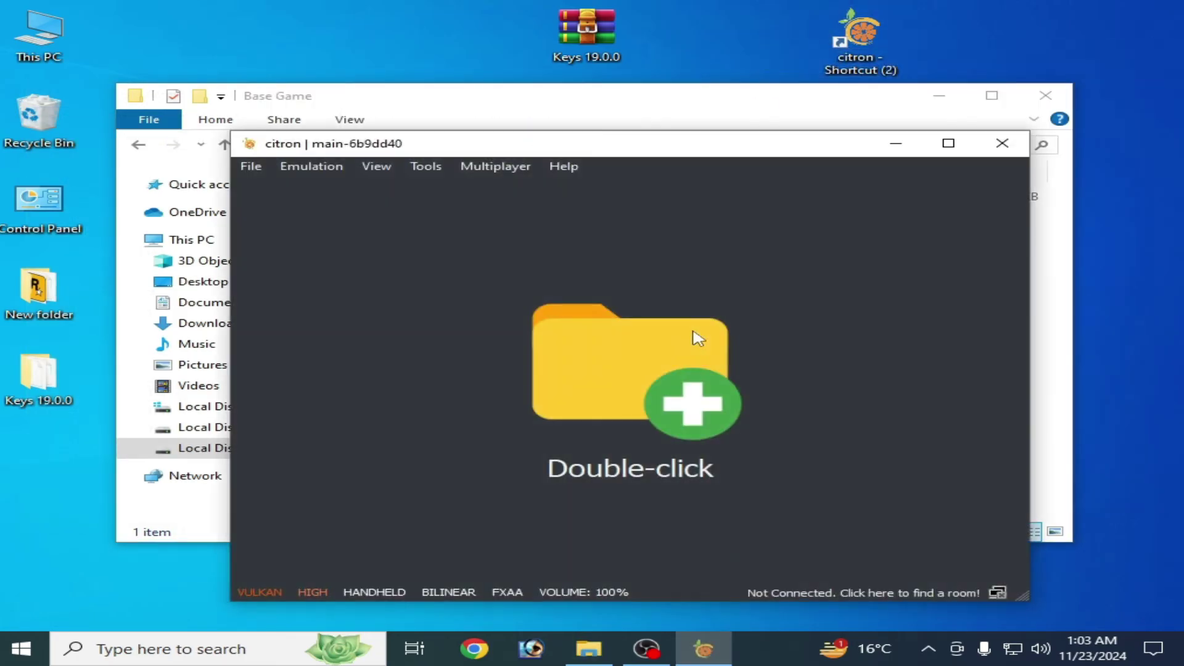
left_click(251, 166)
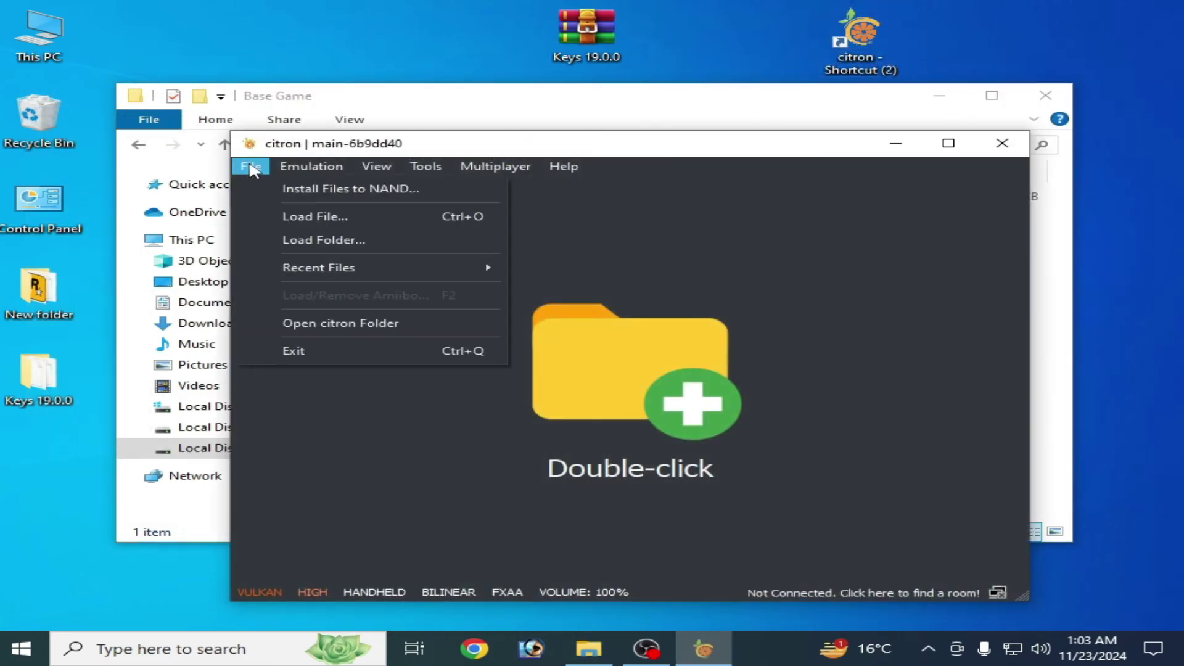
left_click(288, 216)
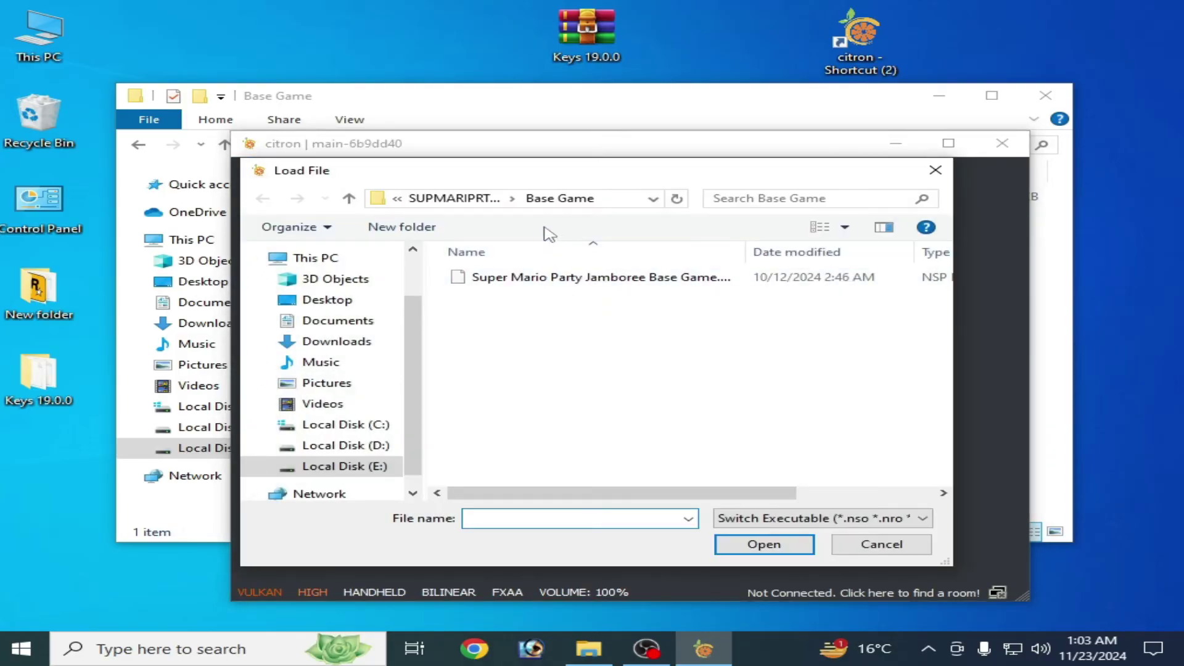
left_click(491, 200)
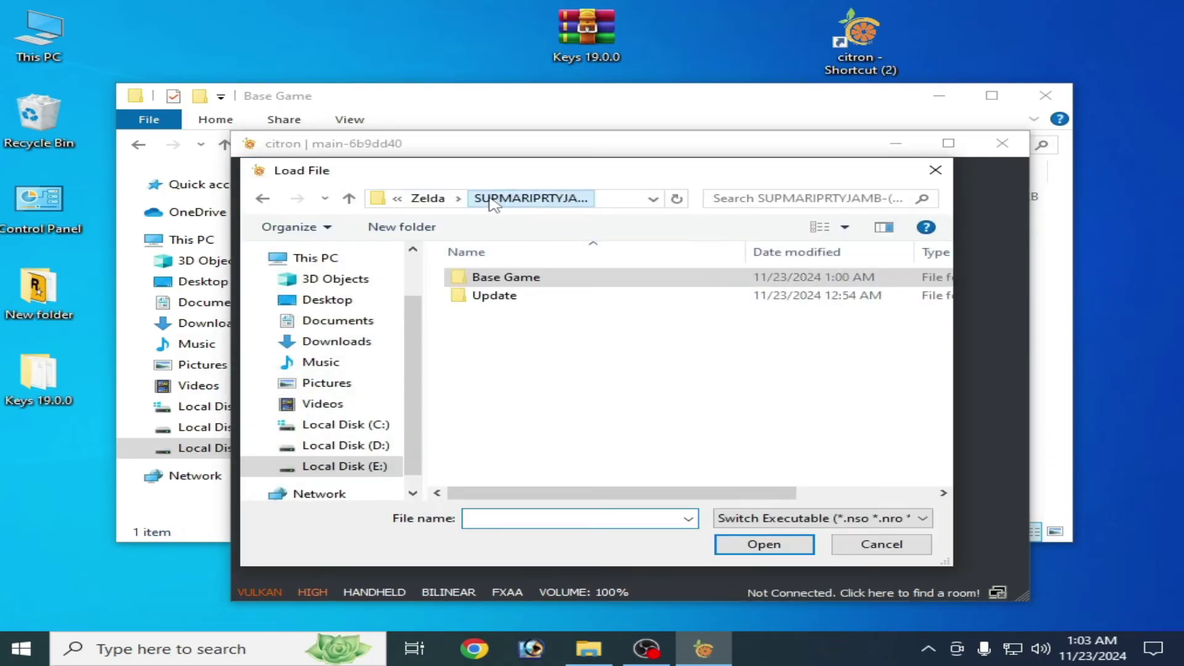
double_click(523, 279)
left_click(525, 279)
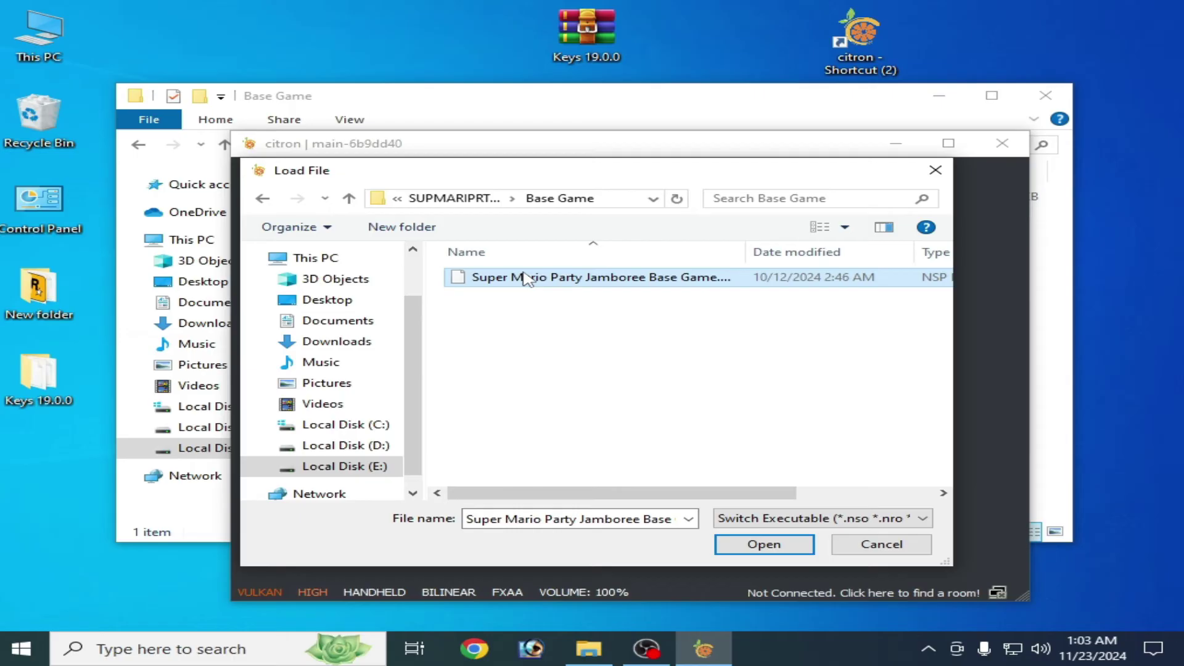
Clear the Read-only attribute on the game file through its Properties
right_click(526, 279)
left_click(589, 616)
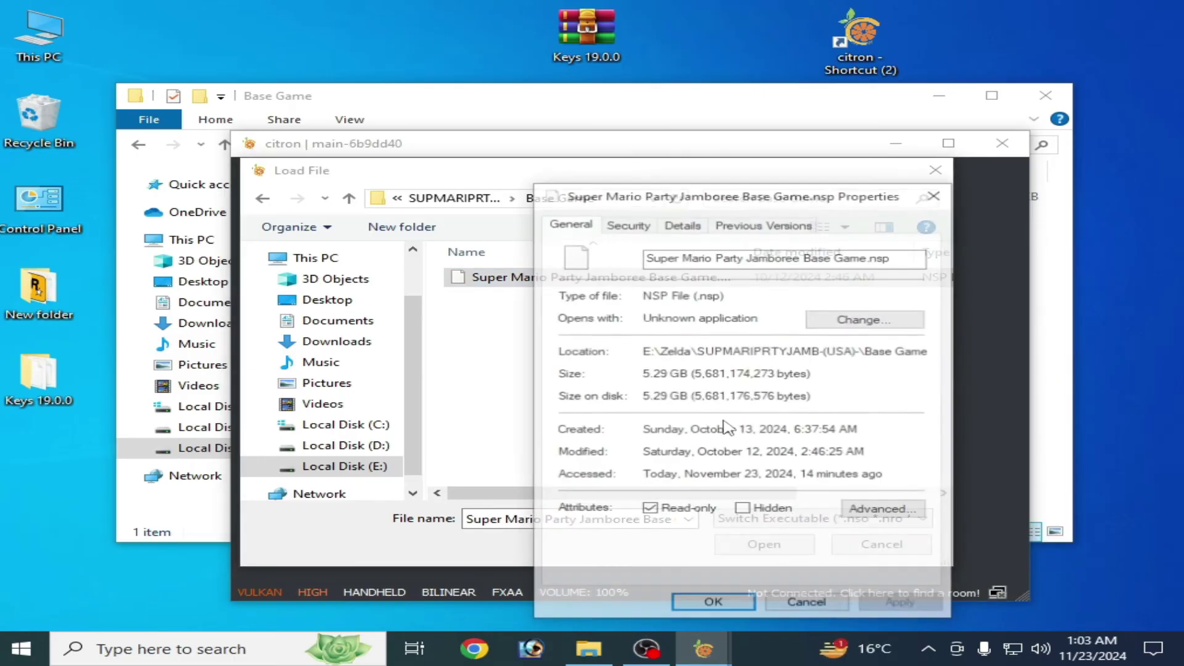
left_click(649, 511)
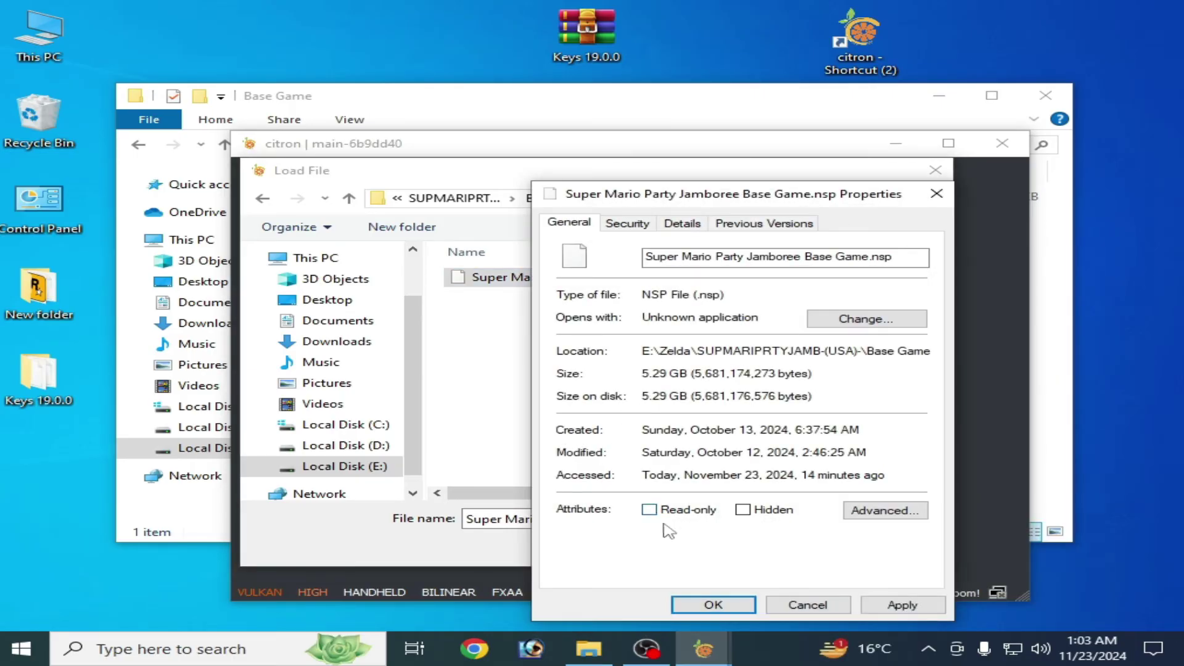
left_click(902, 604)
left_click(714, 605)
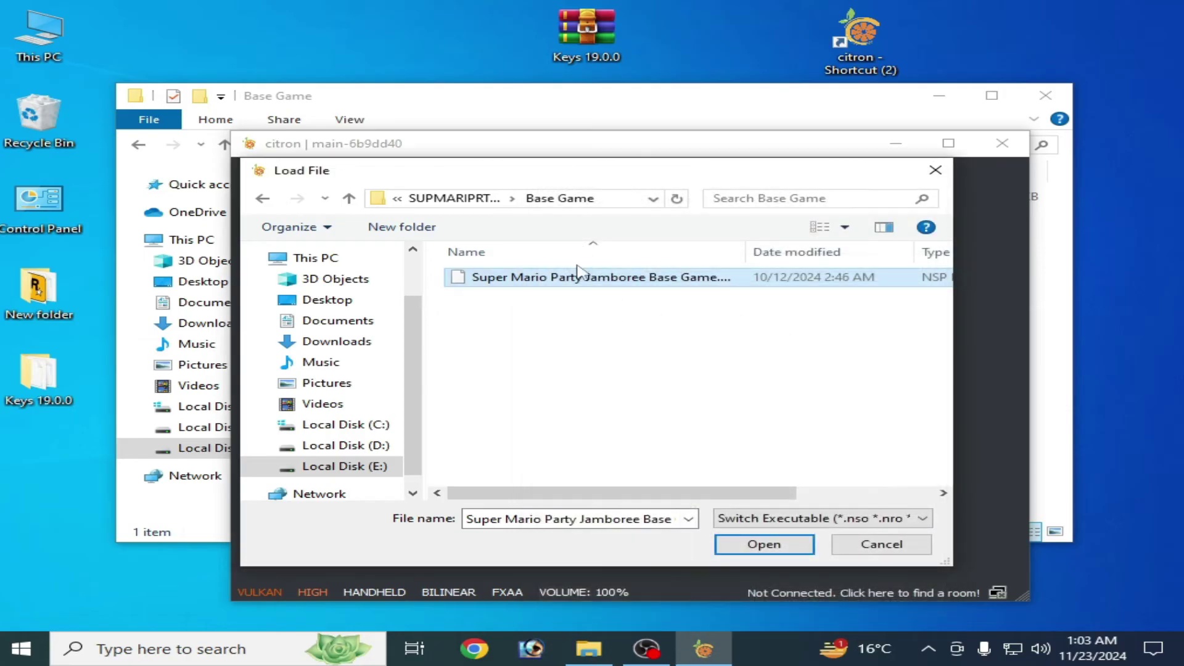
Load the game in Citron, then stop the emulation and confirm
left_click(763, 544)
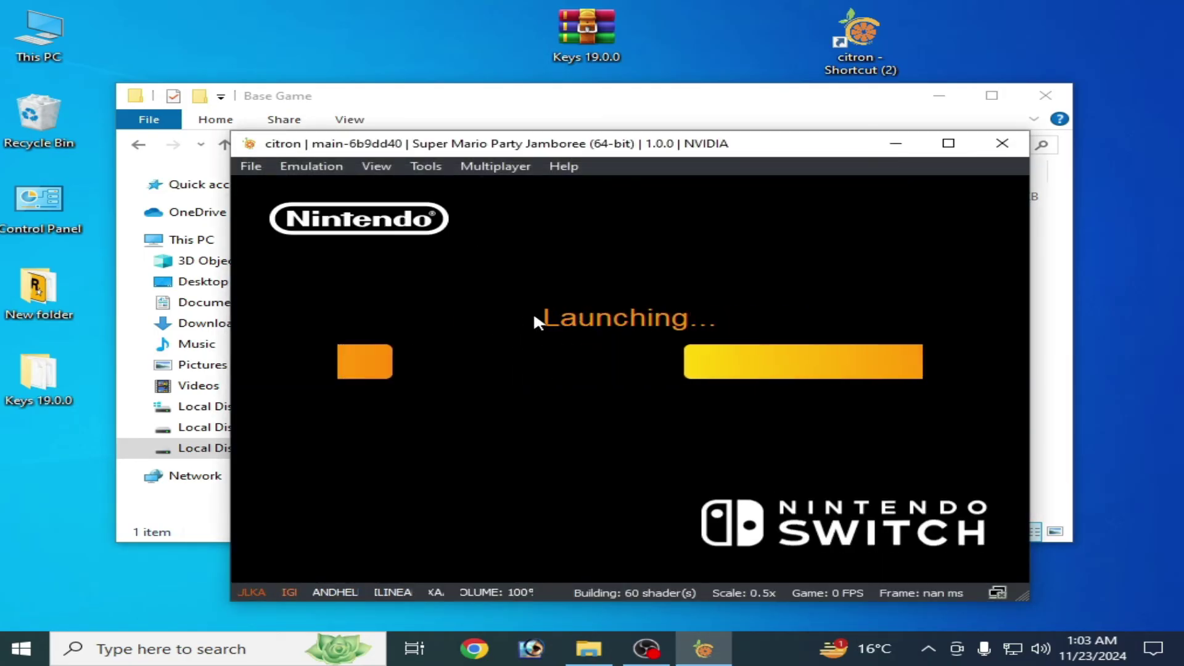
left_click(327, 167)
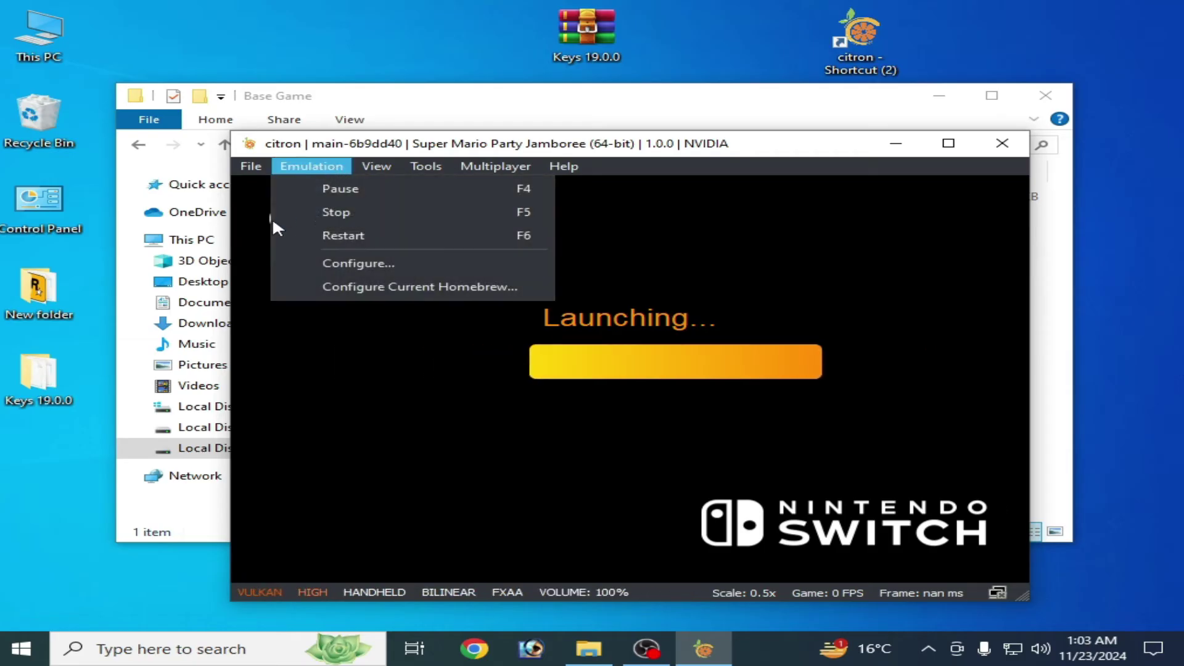
left_click(338, 213)
left_click(677, 395)
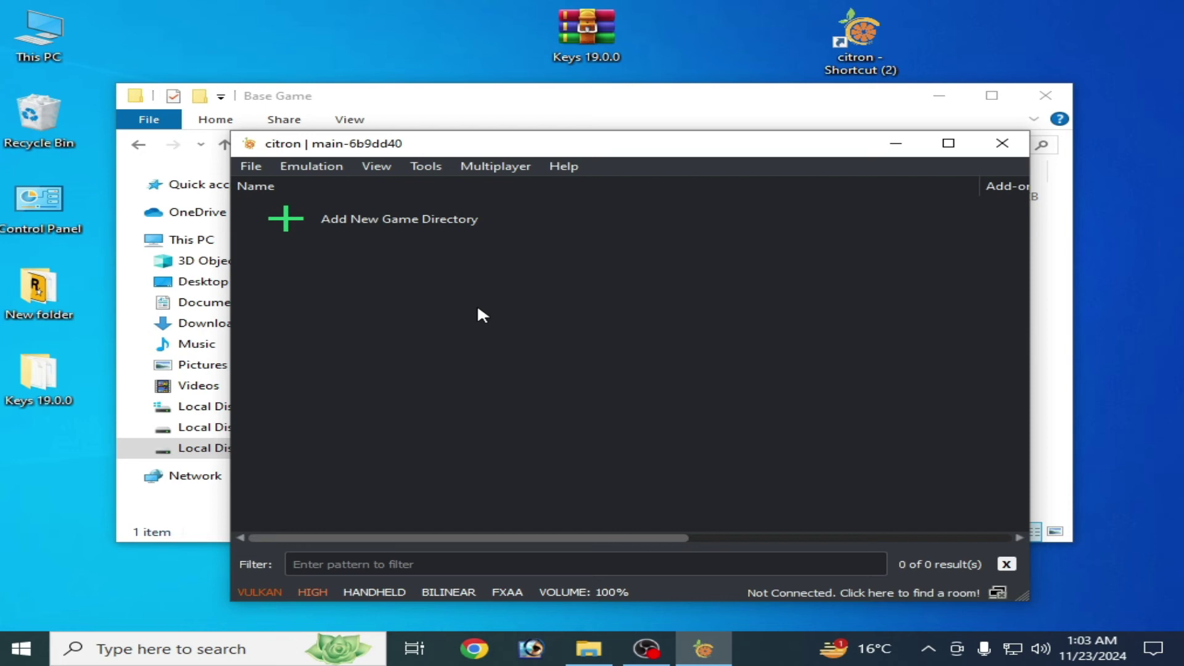
Add E:/Zelda/SUPMARIPRTYJAMB-(USA)-/Base Game as a new game directory
left_click(441, 221)
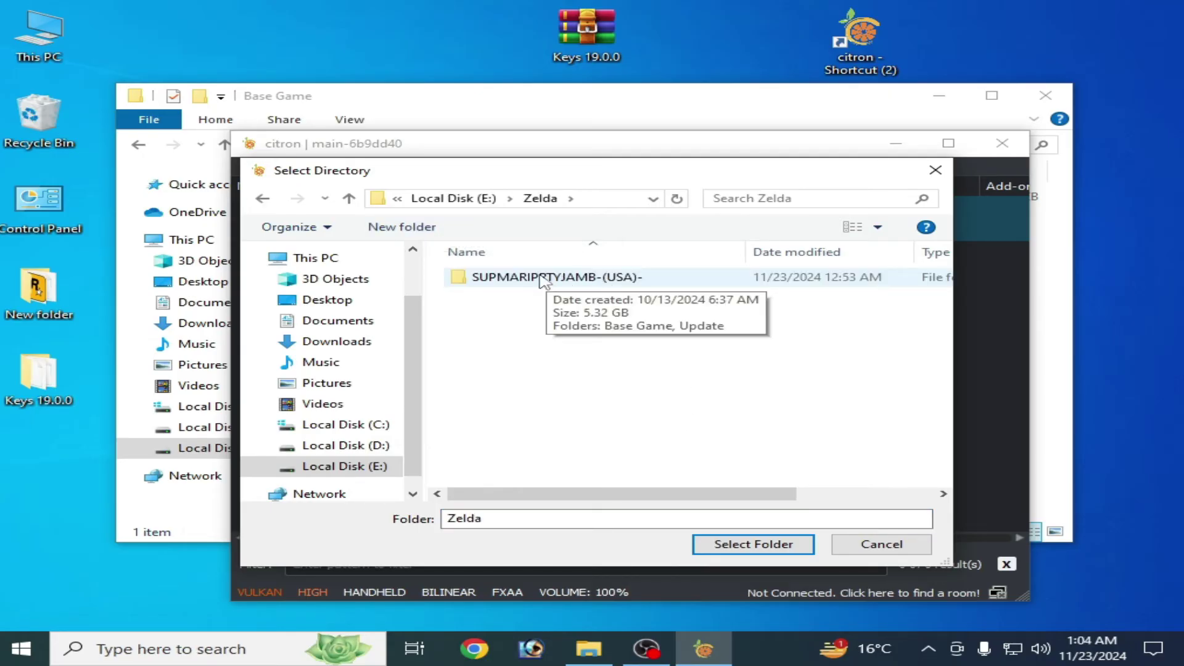
double_click(543, 279)
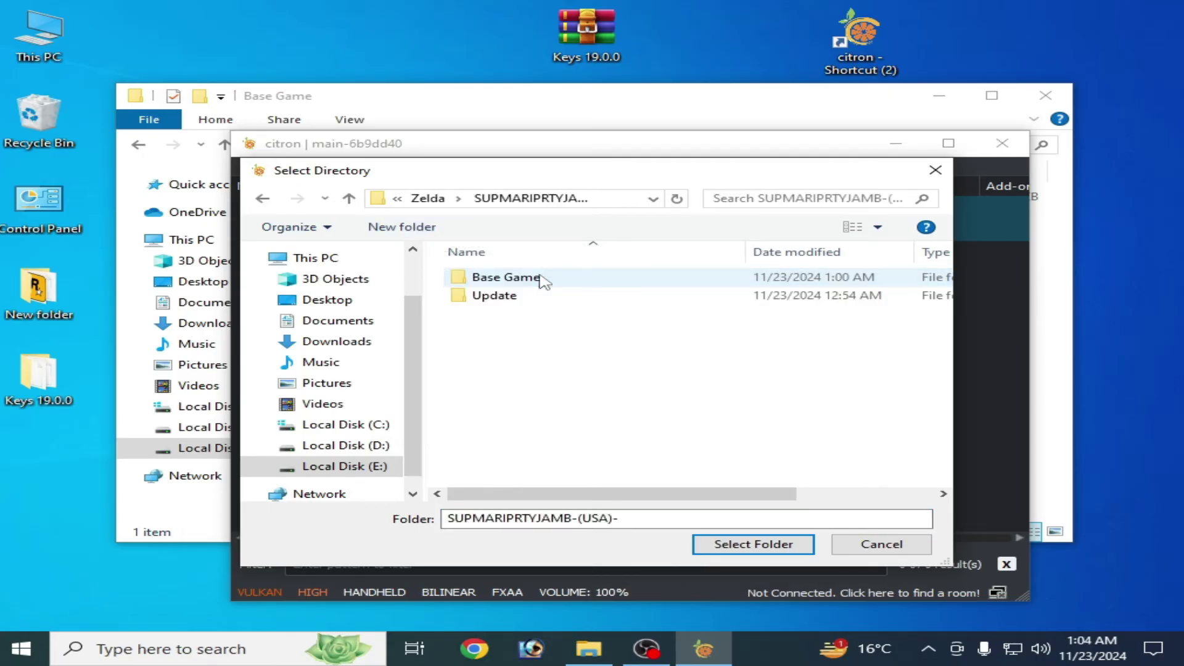
double_click(538, 277)
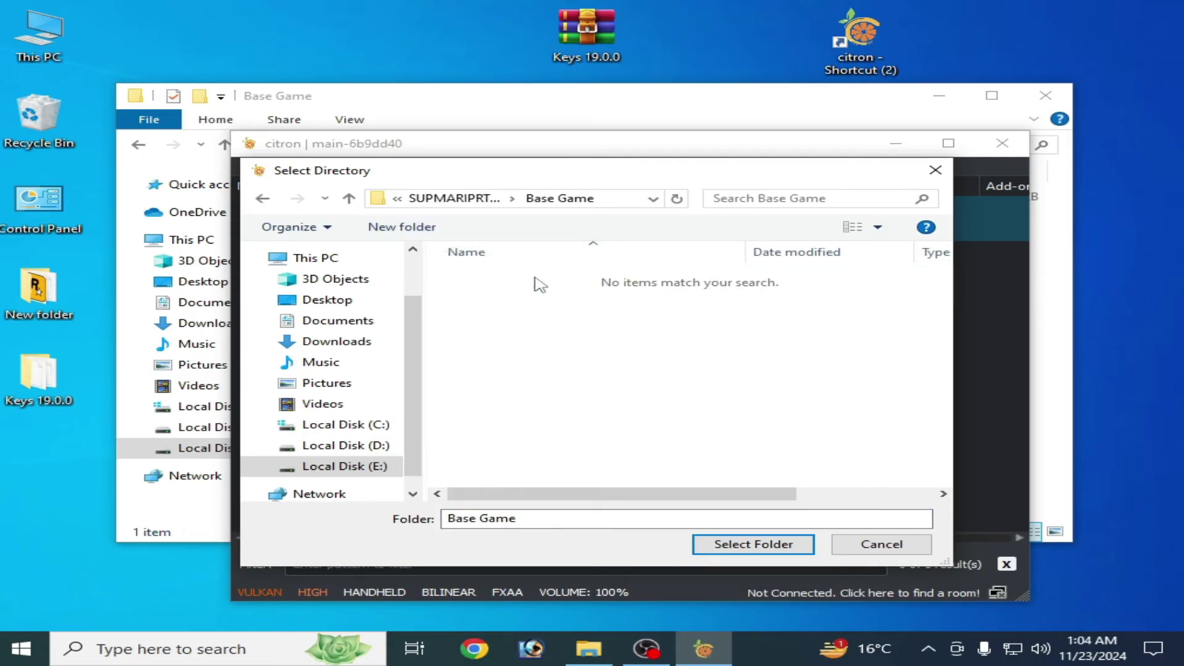
left_click(753, 545)
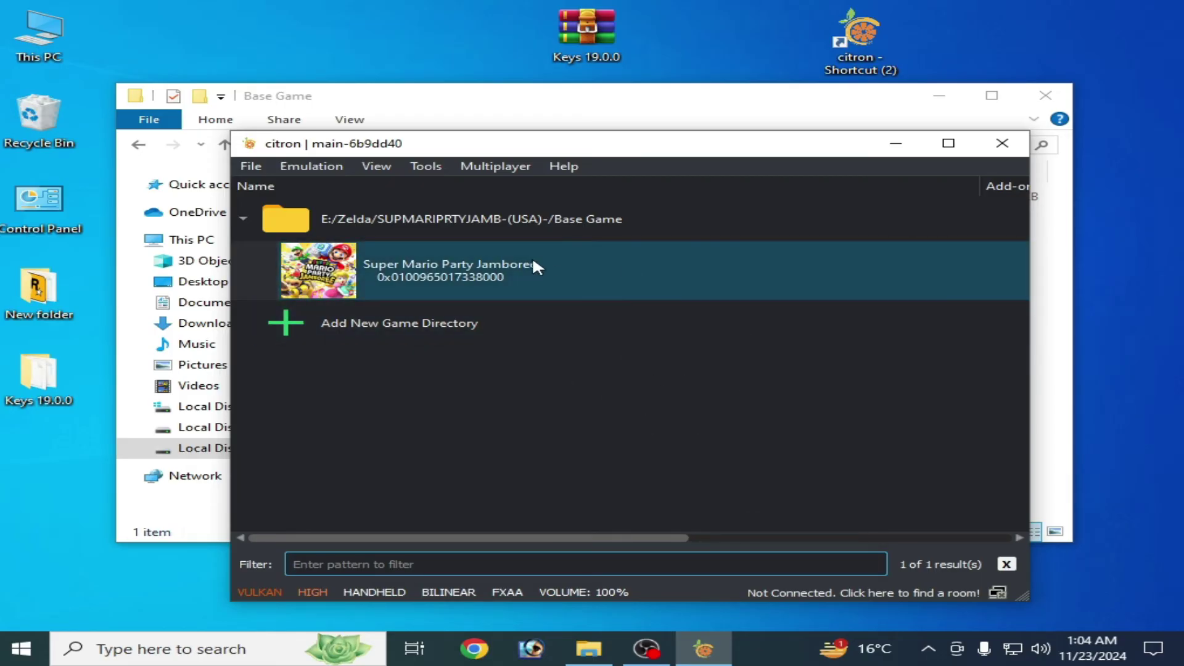
Launch Super Mario Party Jamboree, then run Verify Integrity on its game list entry
double_click(532, 256)
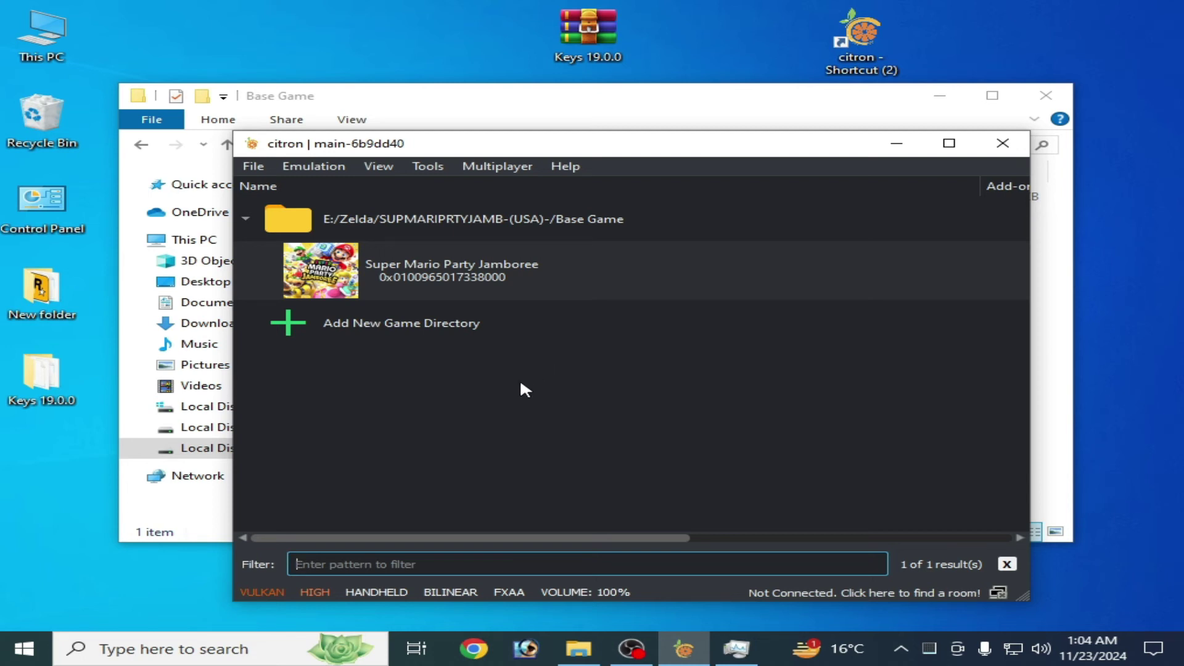
right_click(484, 266)
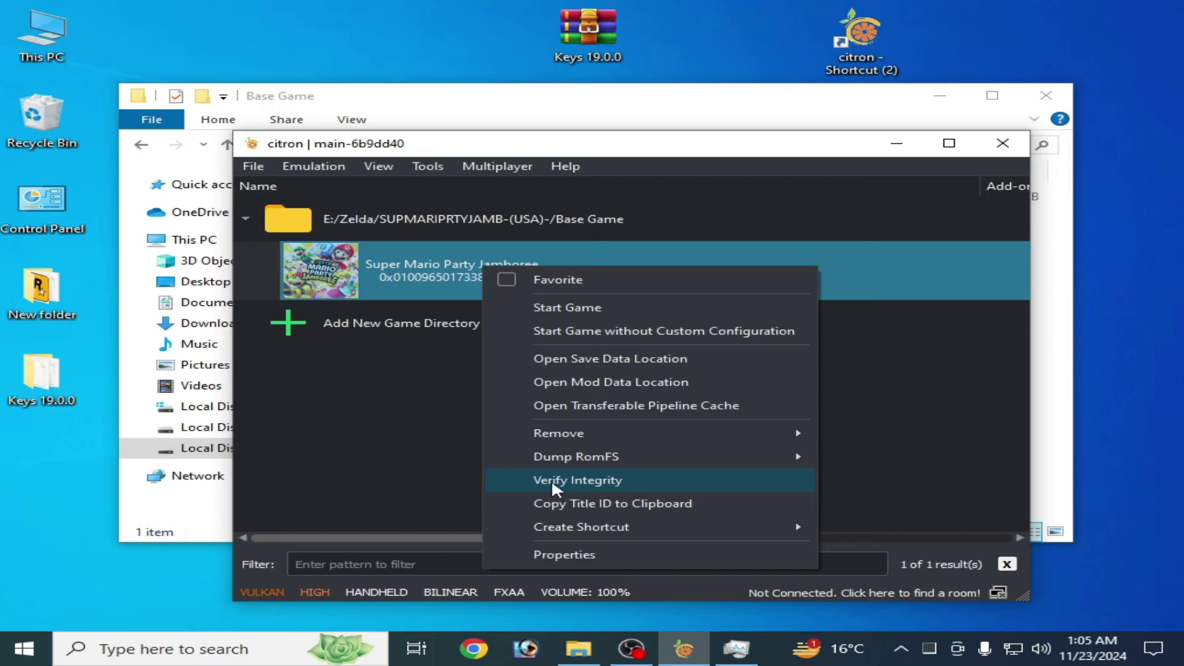
left_click(587, 480)
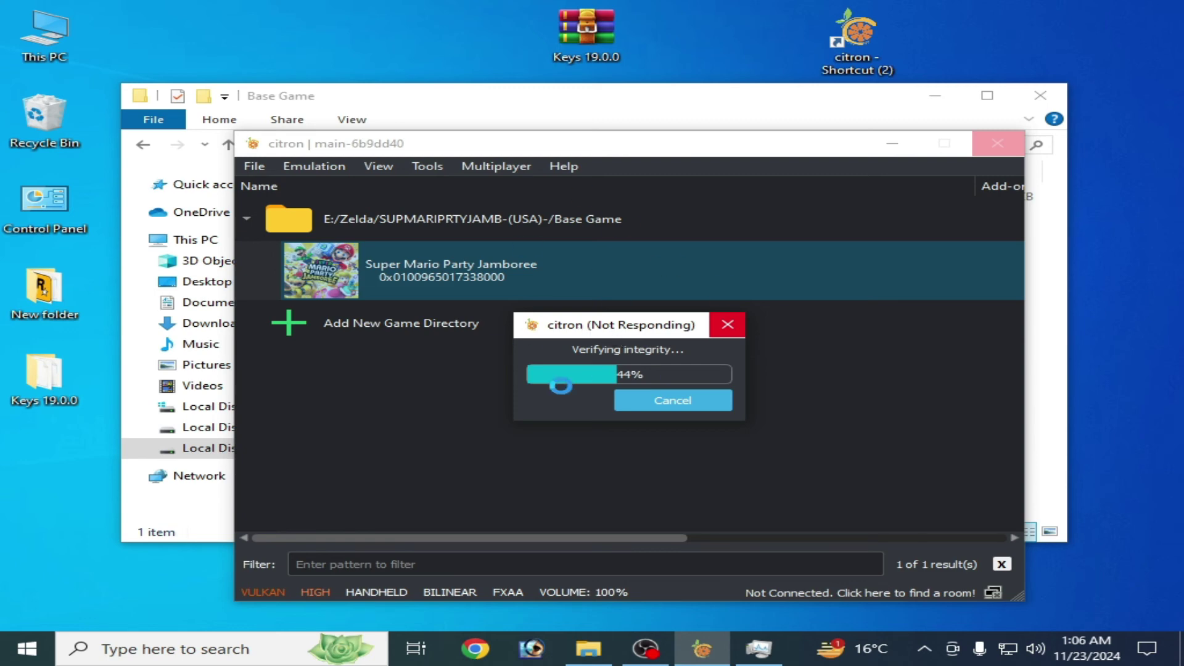
End the Not responding citron process from Task Manager
left_click(758, 649)
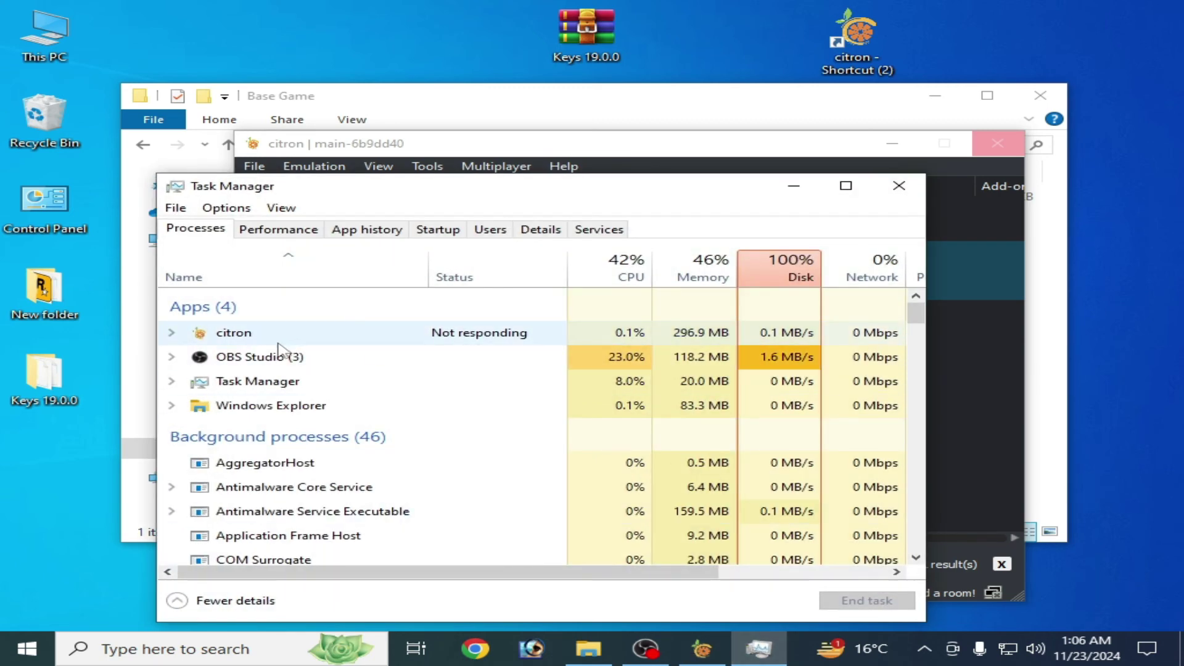
right_click(240, 336)
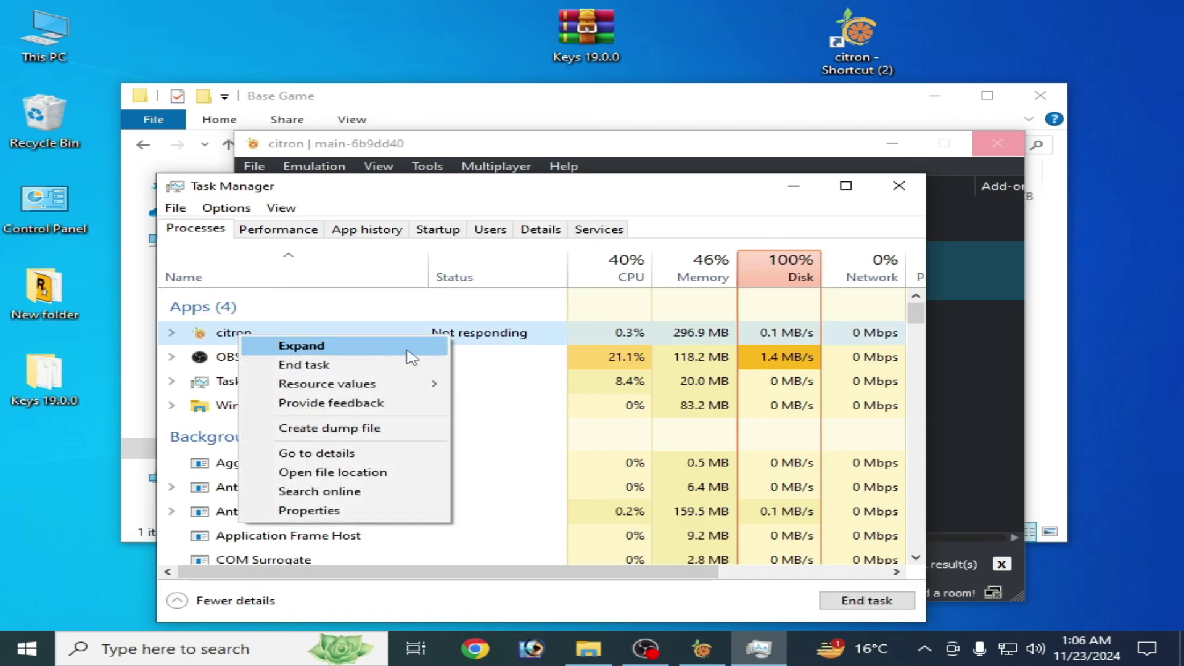
left_click(336, 365)
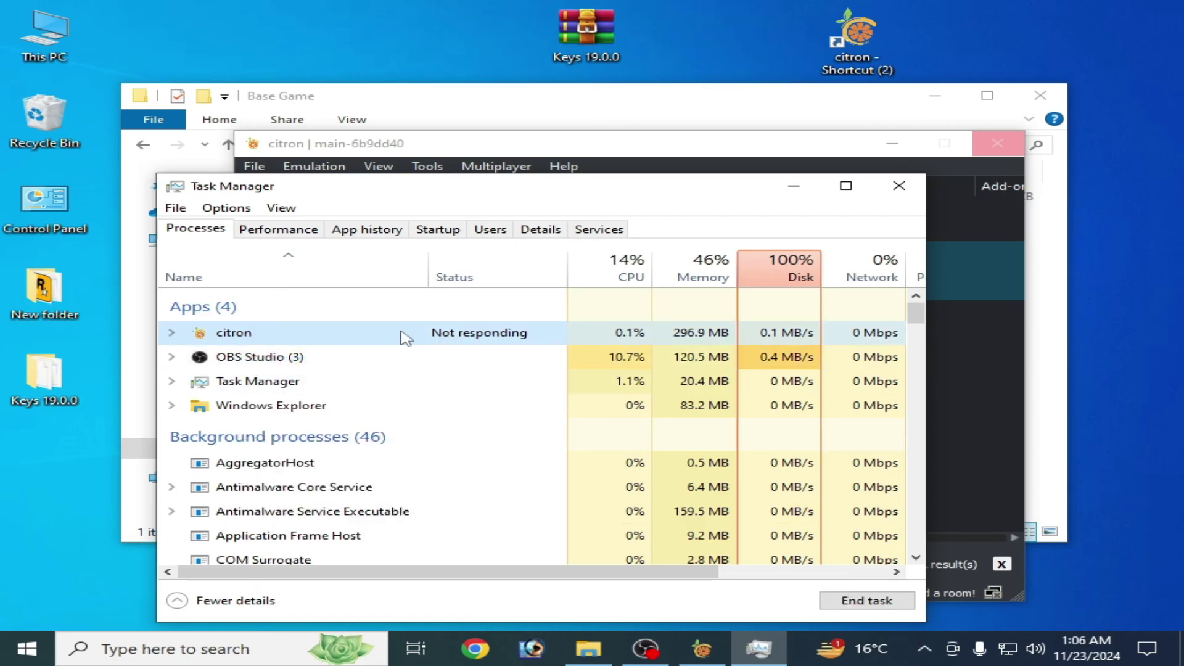
right_click(244, 330)
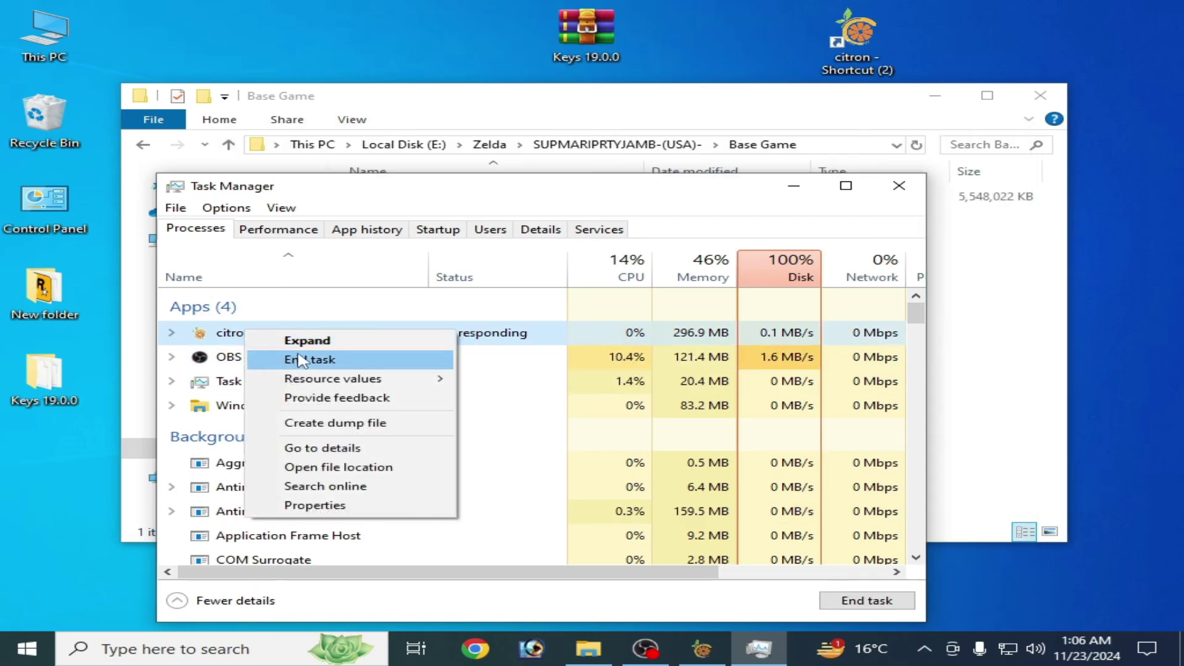
left_click(794, 187)
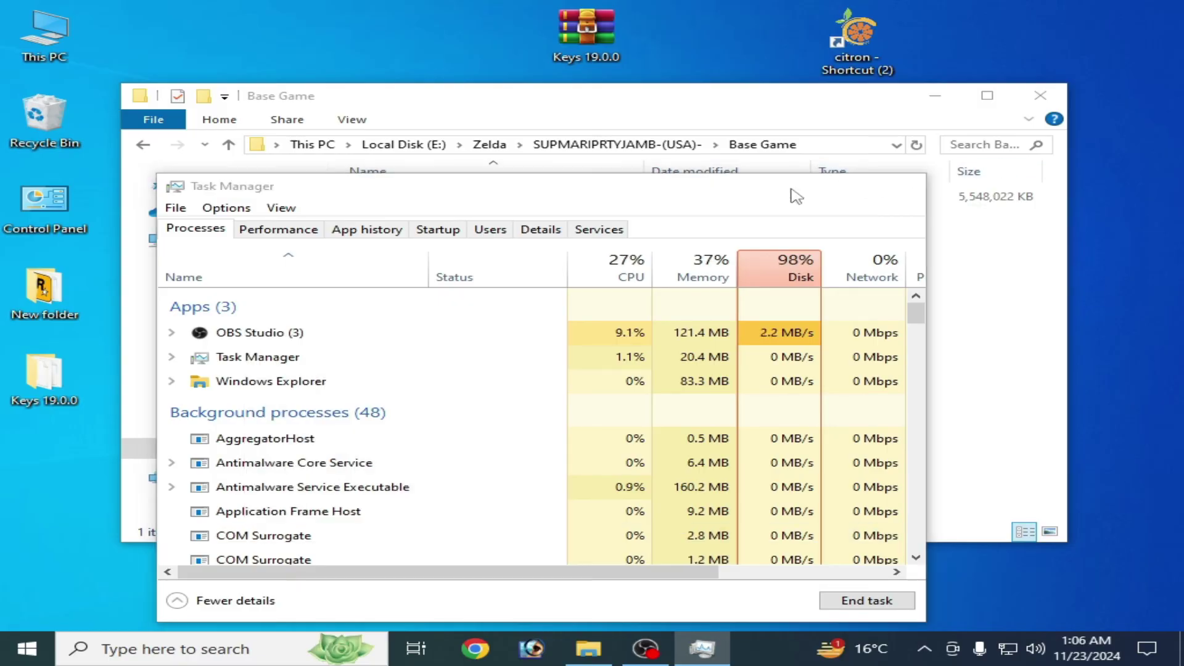
right_click(857, 43)
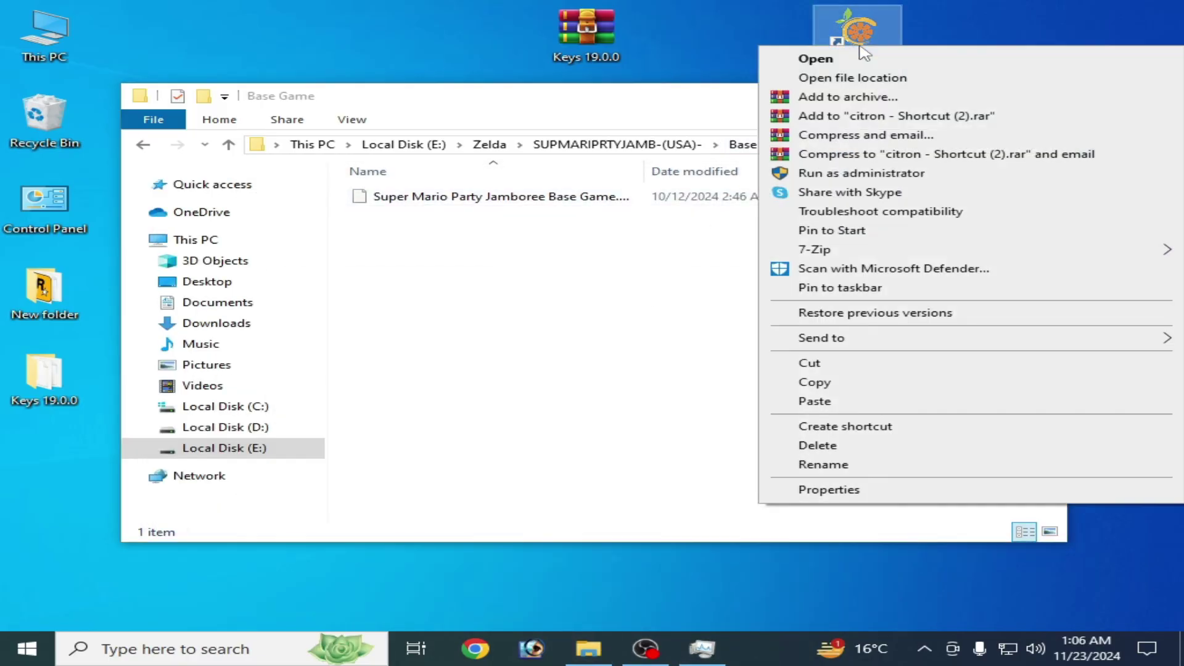
Relaunch Citron and open the keys folder inside its citron data folder
left_click(814, 60)
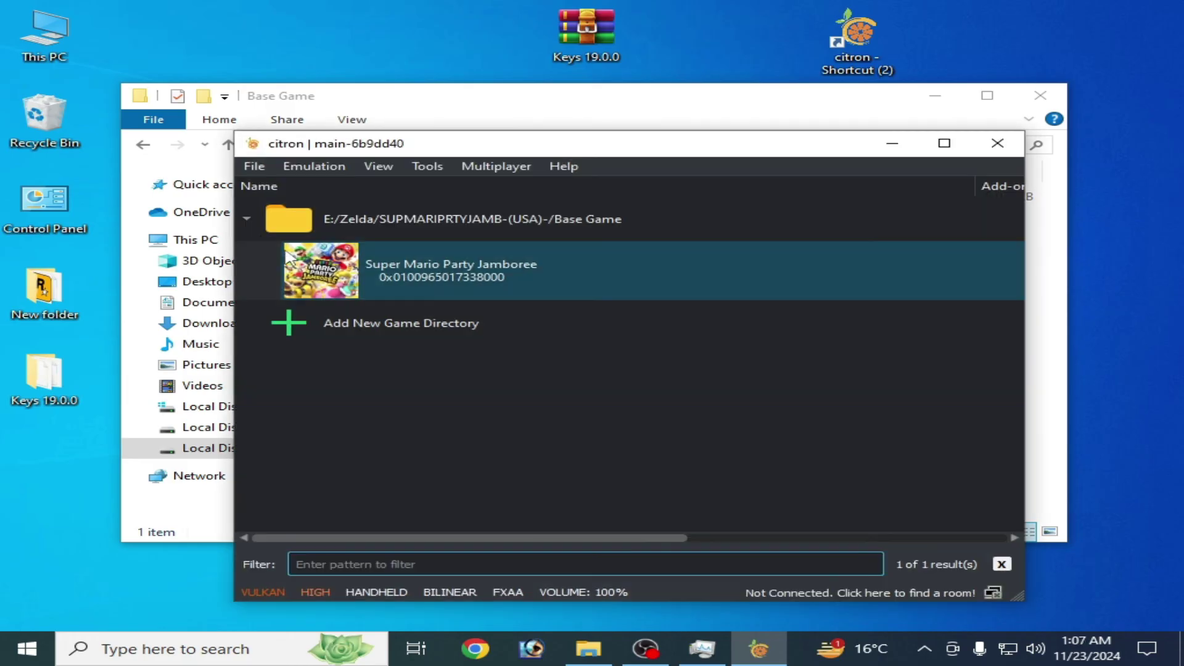
left_click(254, 168)
left_click(321, 313)
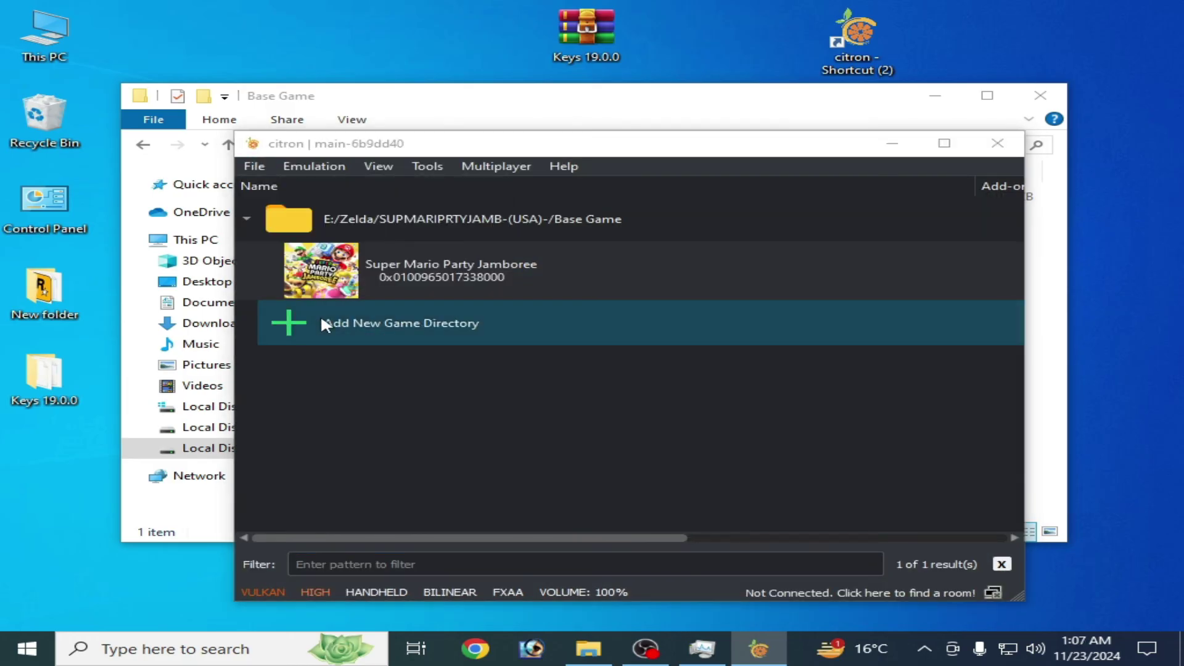
double_click(318, 296)
Cut prod.keys onto the desktop, then close the keys folder and Citron
left_click(298, 189)
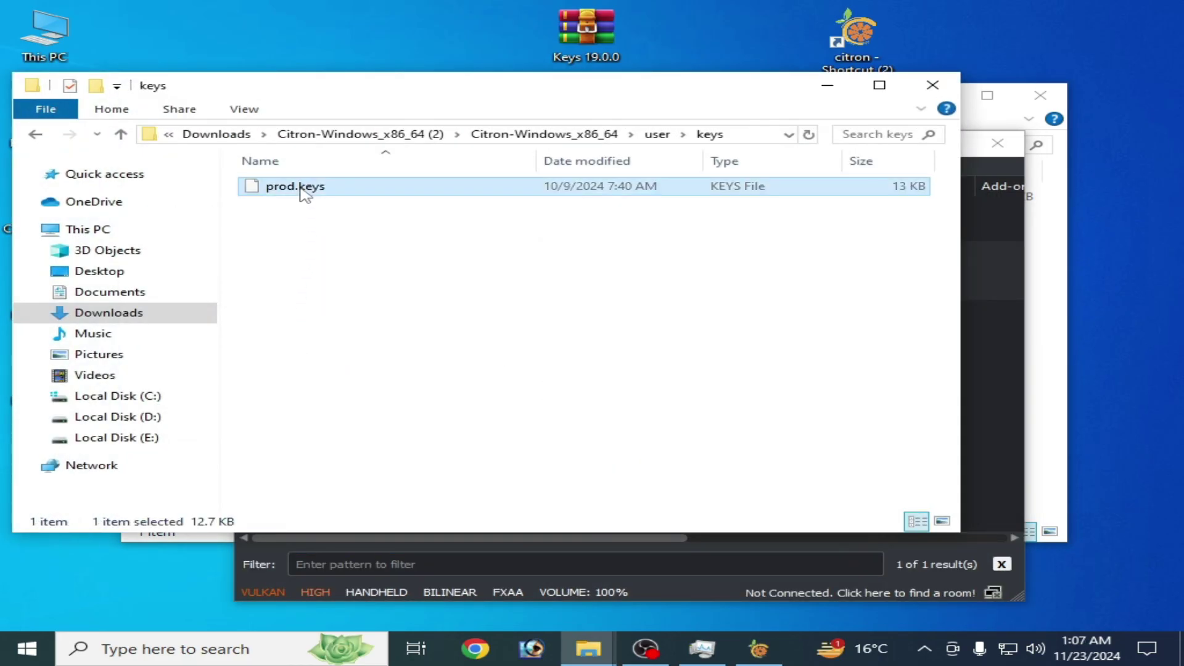
right_click(300, 189)
left_click(358, 449)
right_click(397, 32)
left_click(446, 108)
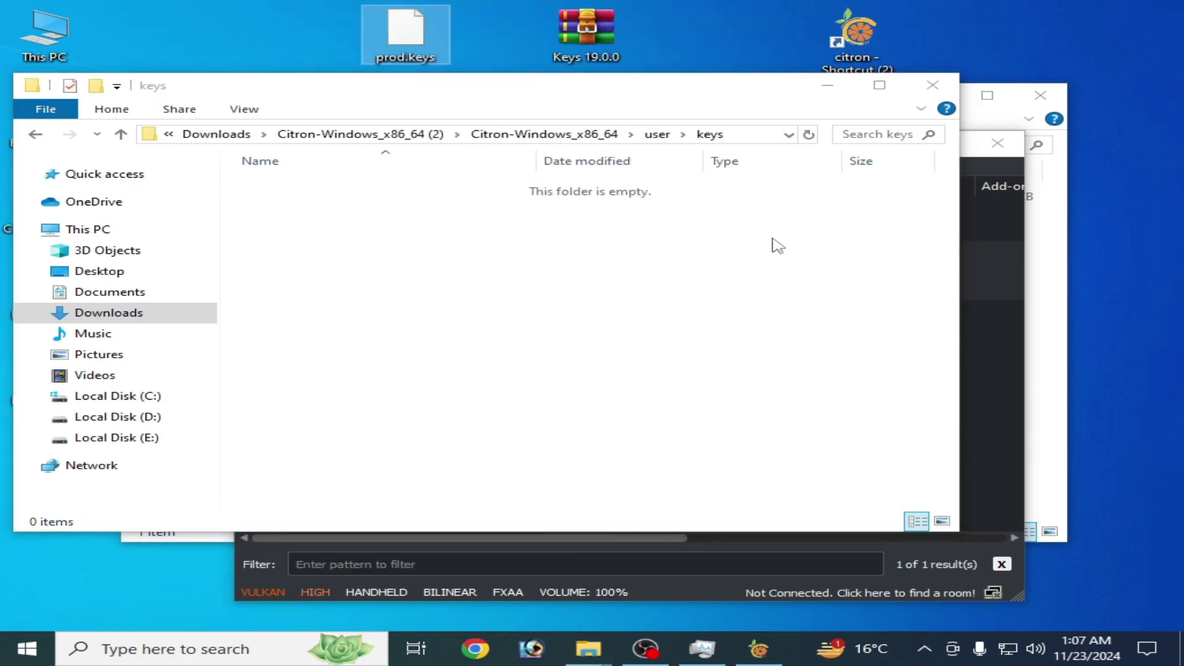
left_click(932, 86)
left_click(1000, 142)
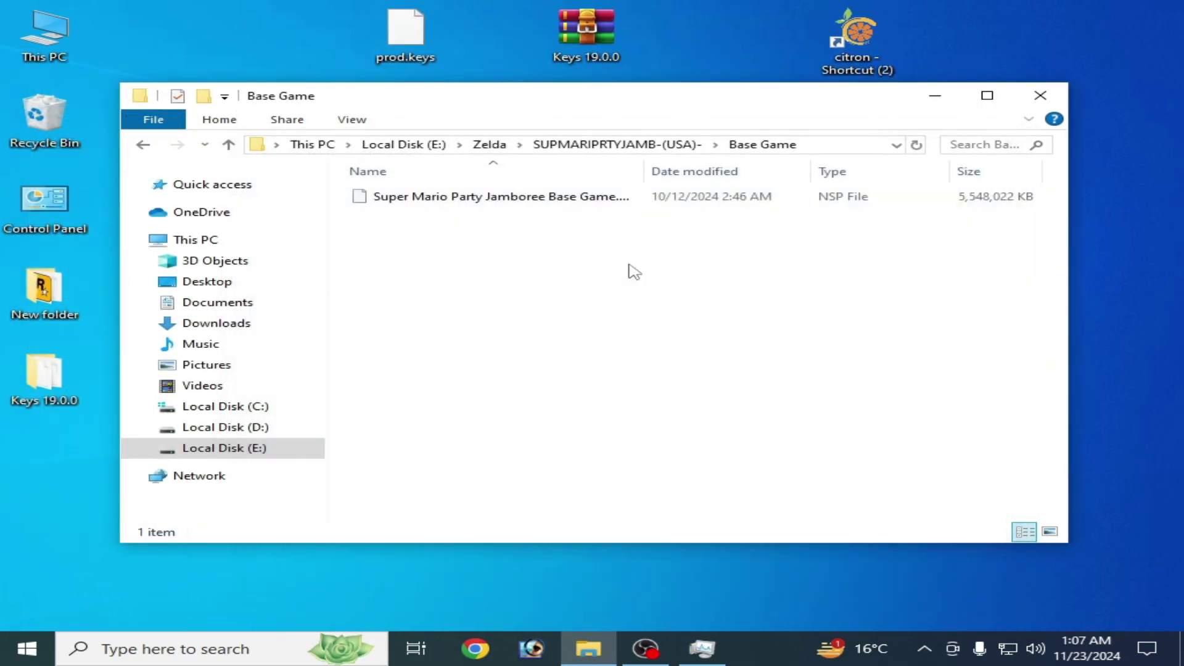
Try loading the Super Mario Party Jamboree base game file and dismiss the ROM load error
double_click(857, 25)
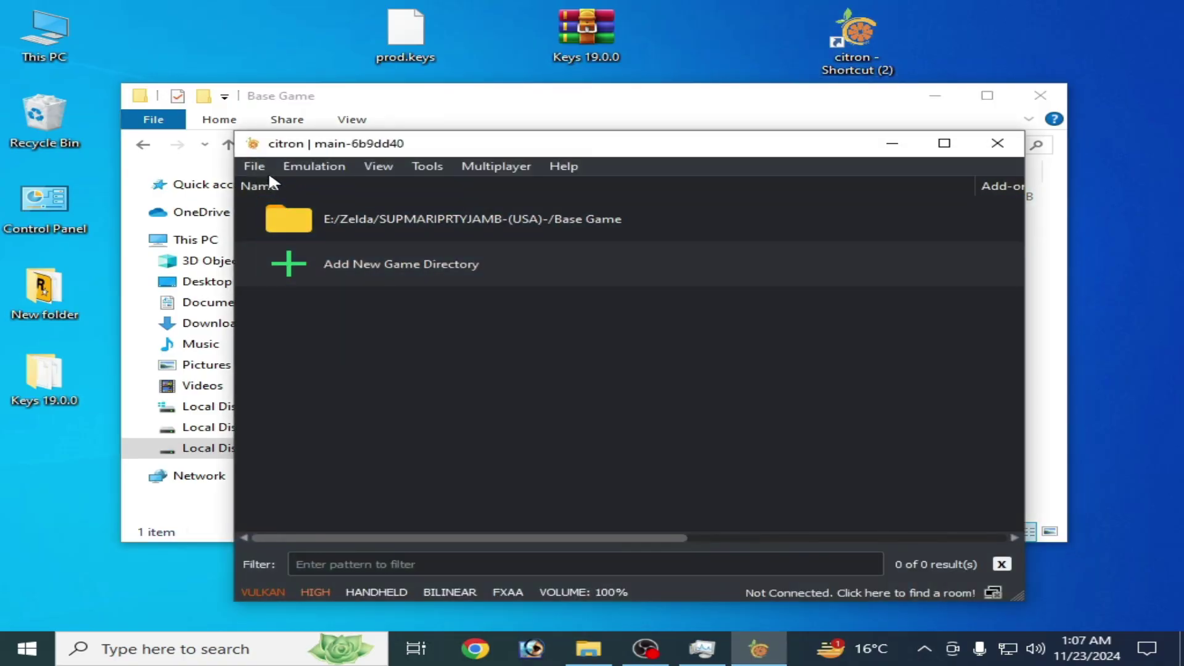
left_click(266, 168)
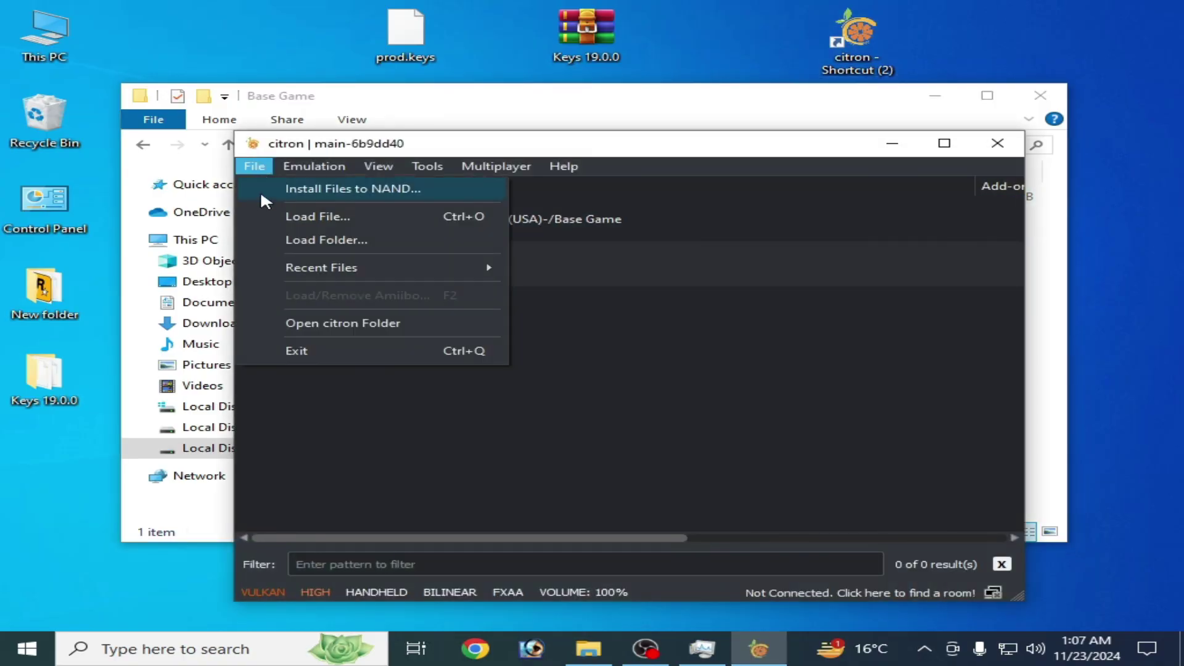
left_click(291, 217)
left_click(584, 279)
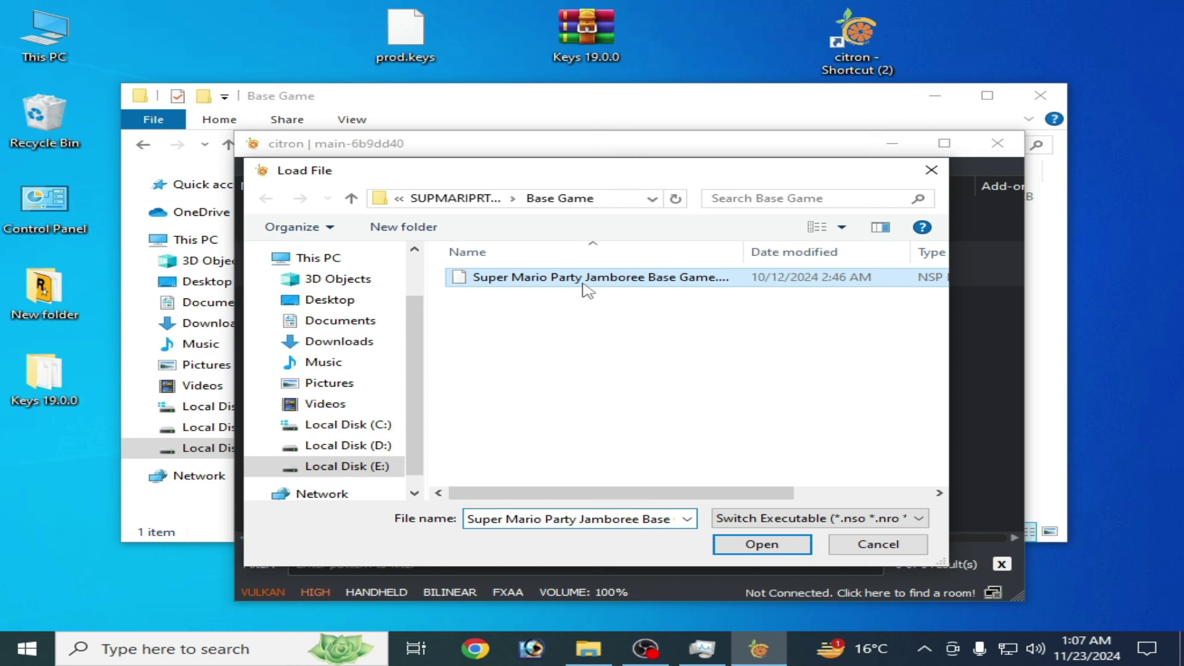
left_click_drag(568, 492, 590, 352)
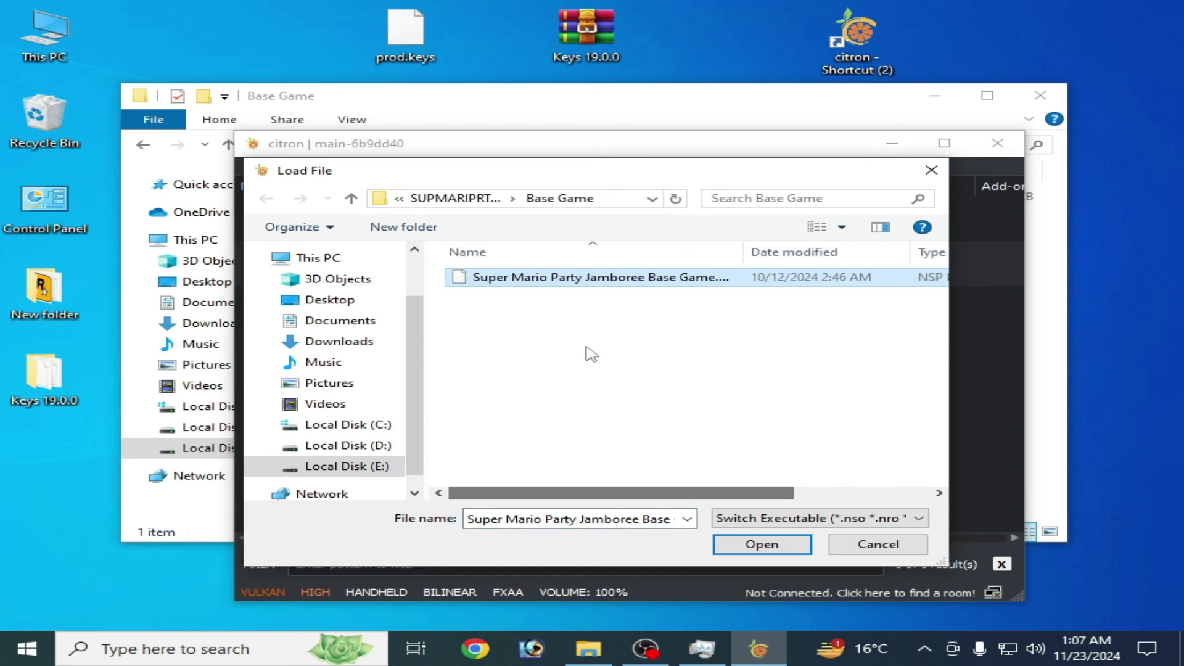
left_click(752, 545)
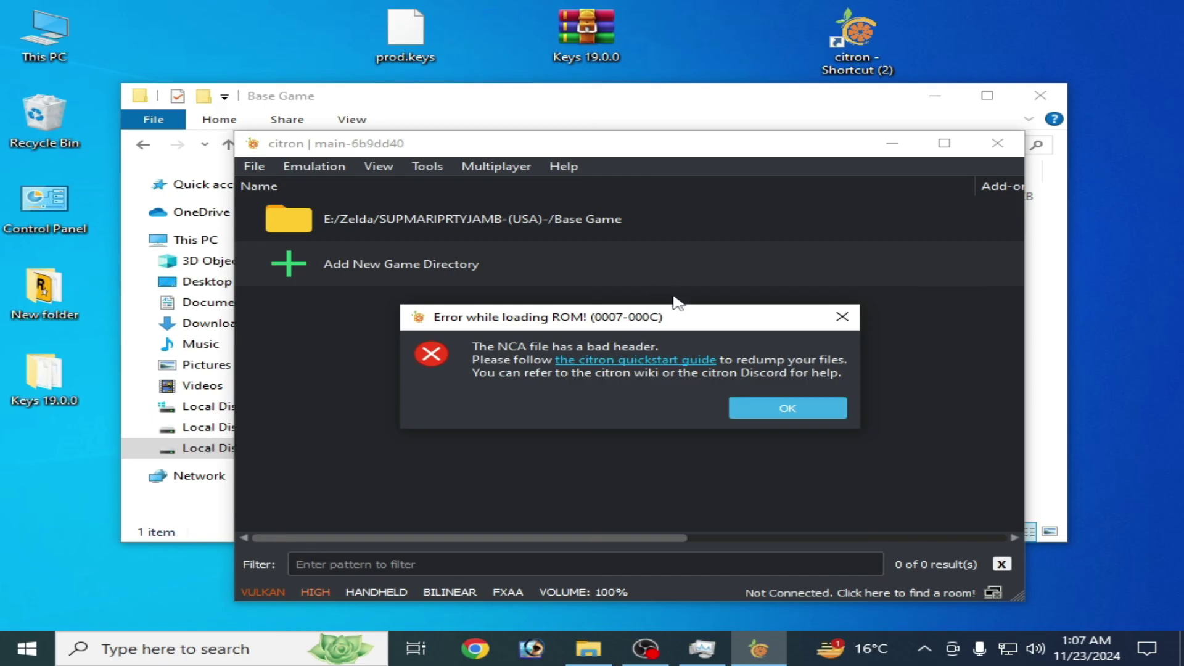
left_click(787, 410)
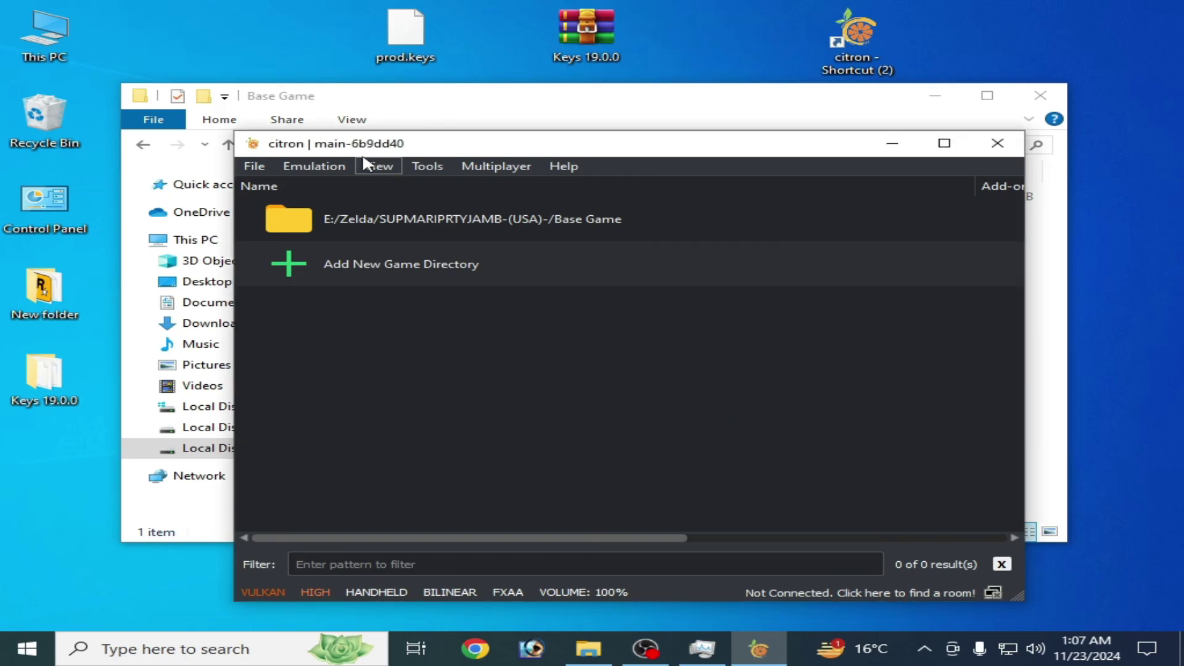
Drag prod.keys from the desktop back into Citron's keys folder and restart Citron
left_click(256, 166)
left_click(340, 323)
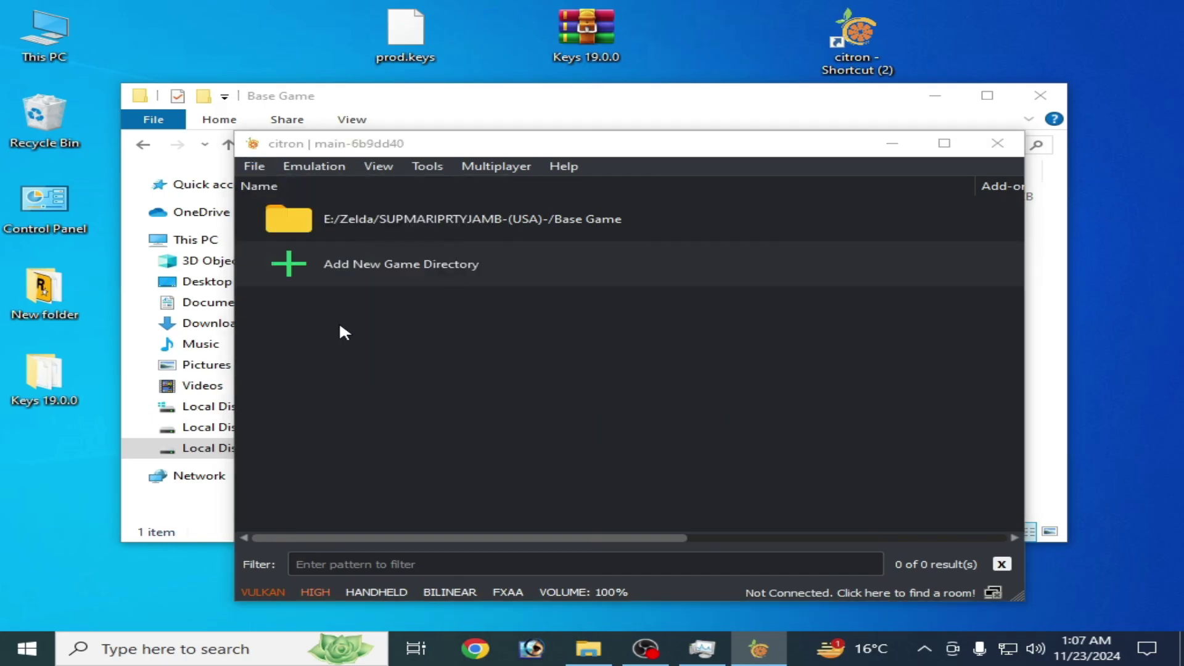
double_click(310, 302)
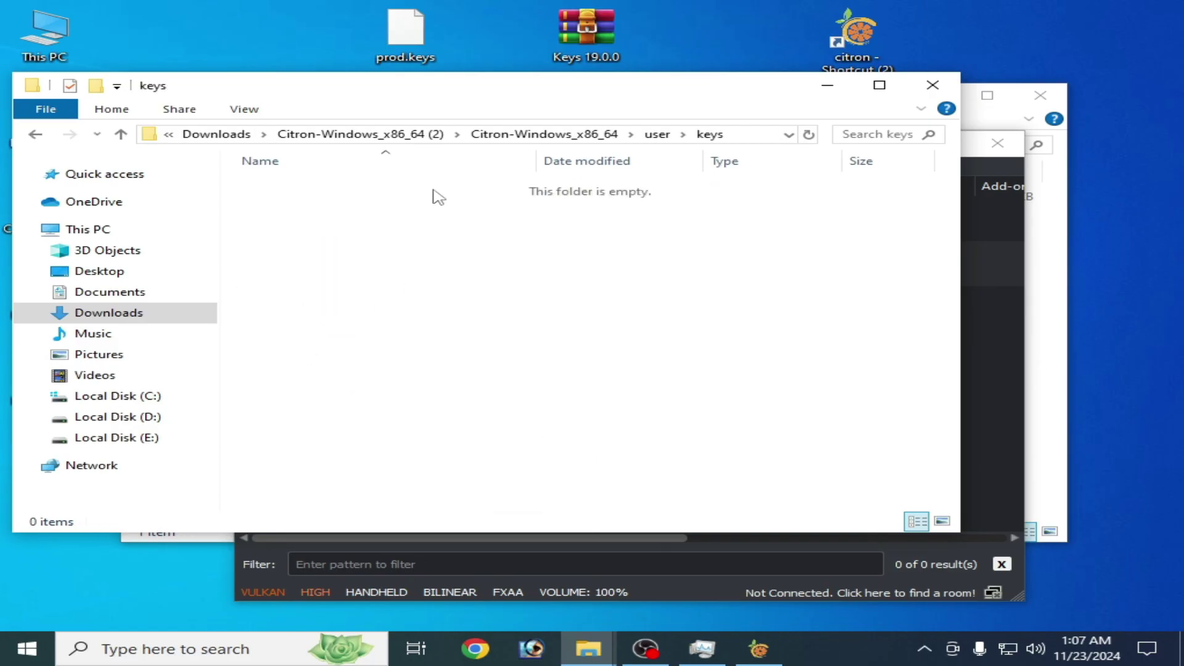
left_click_drag(405, 34, 447, 265)
left_click(933, 85)
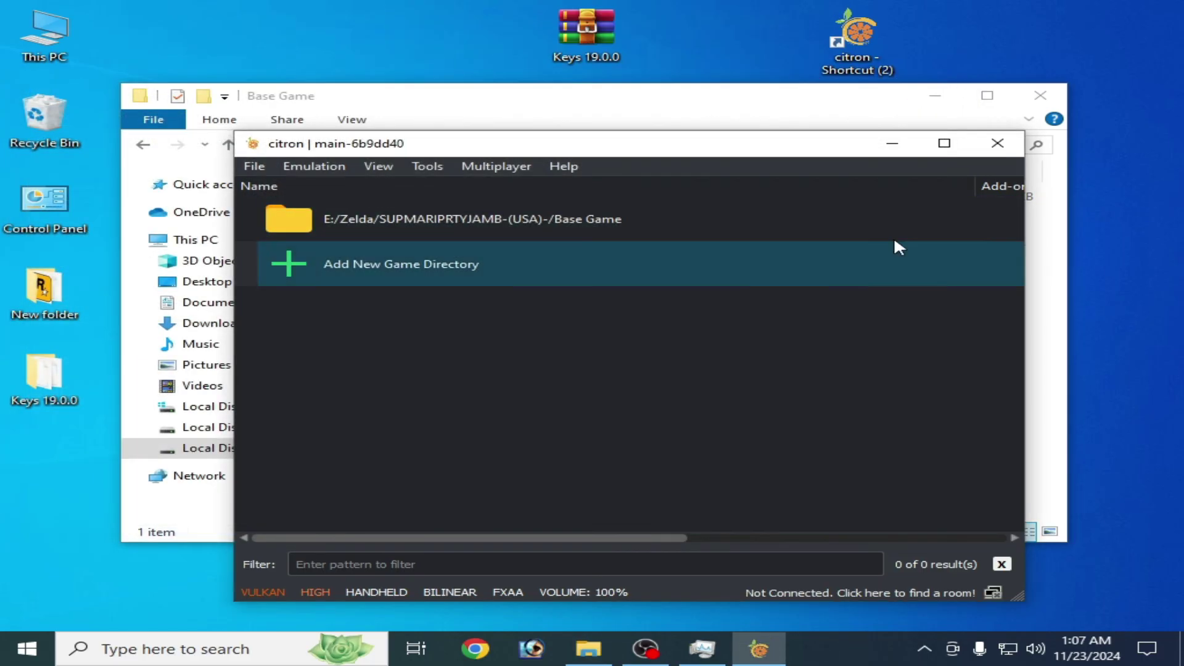
left_click(981, 144)
right_click(854, 37)
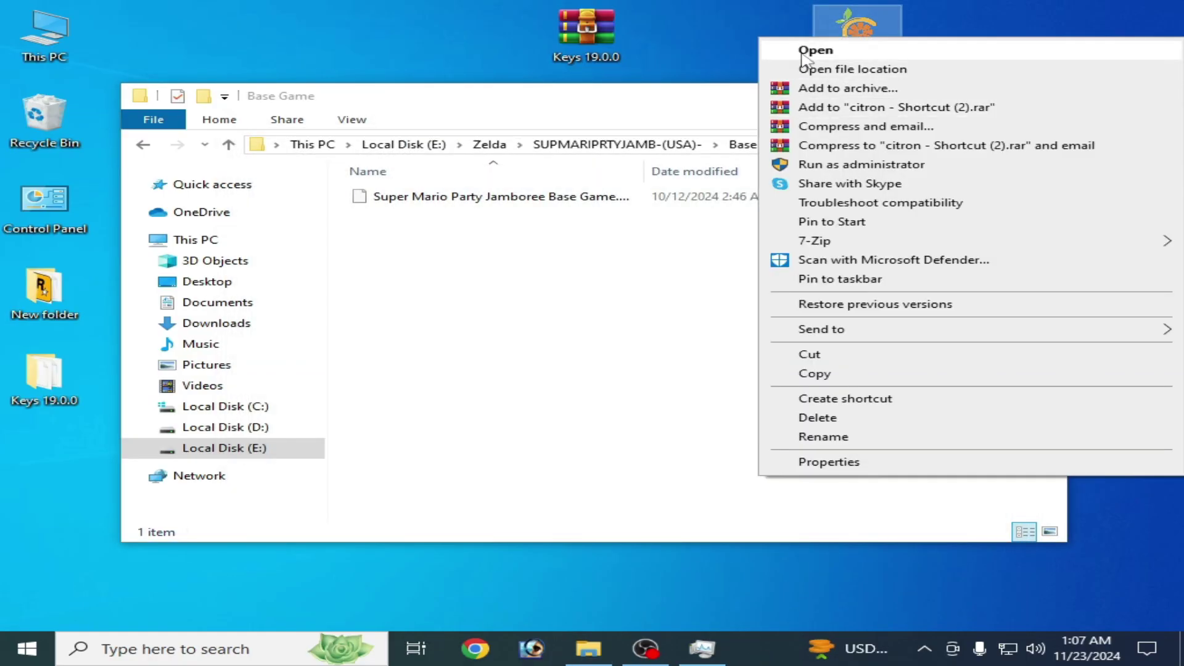
left_click(814, 50)
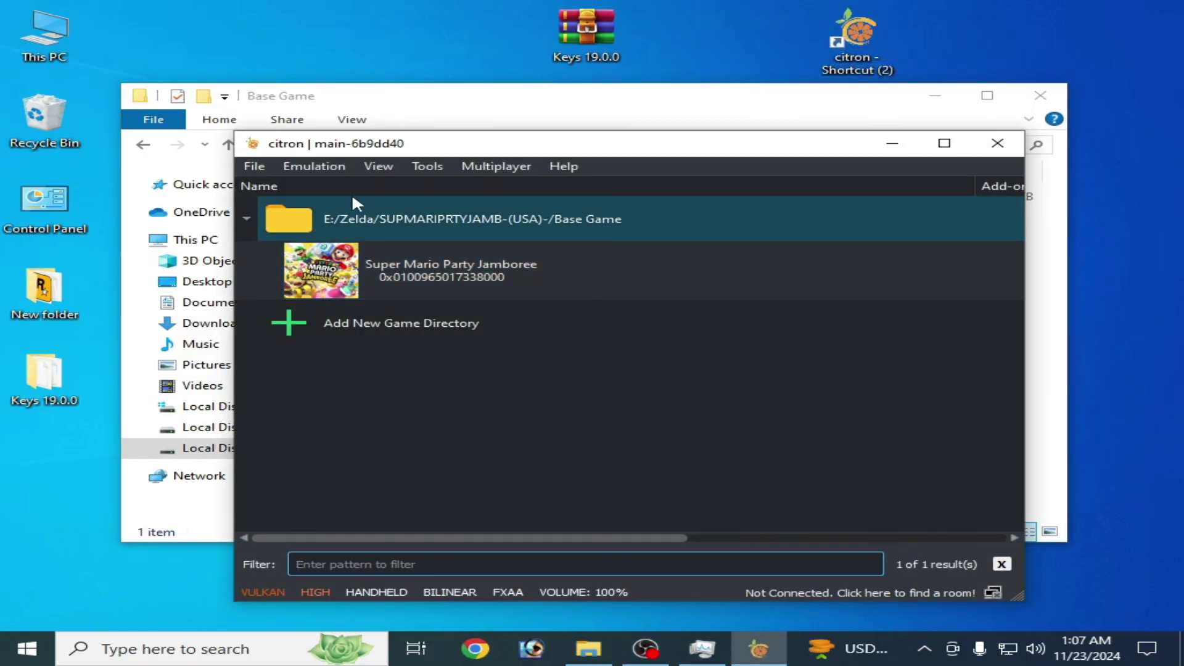